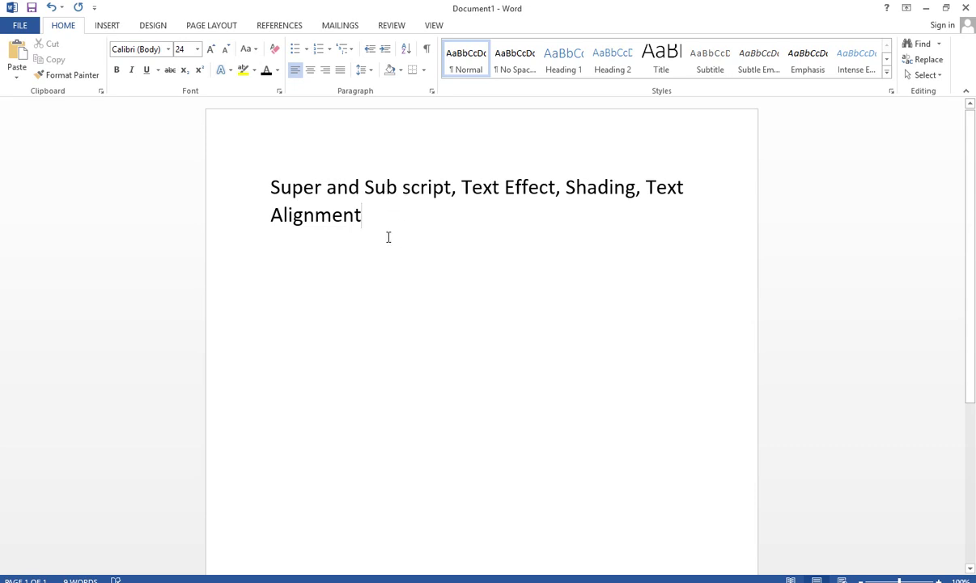
{"action": "left_click", "coordinate": [143, 49]}
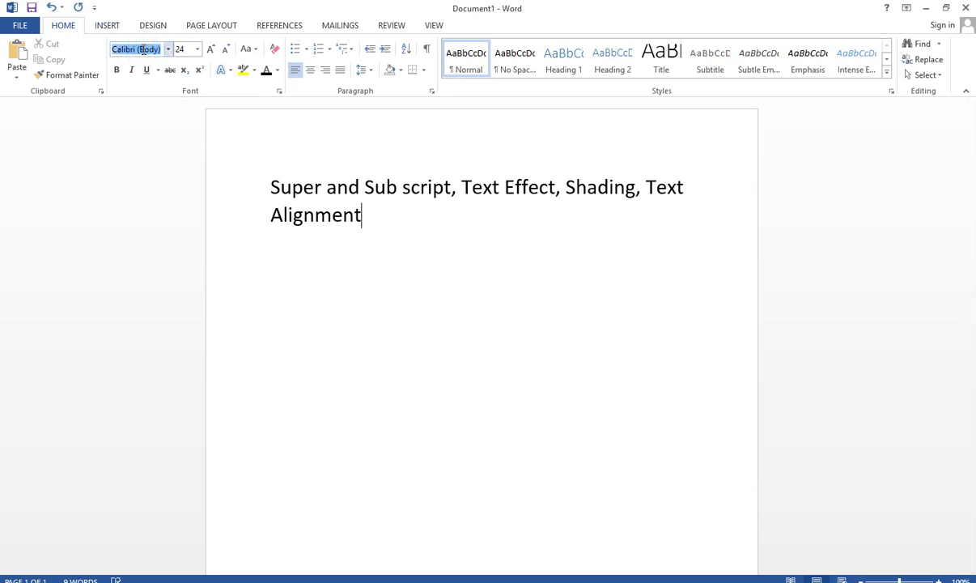
{"action": "left_click", "coordinate": [181, 50]}
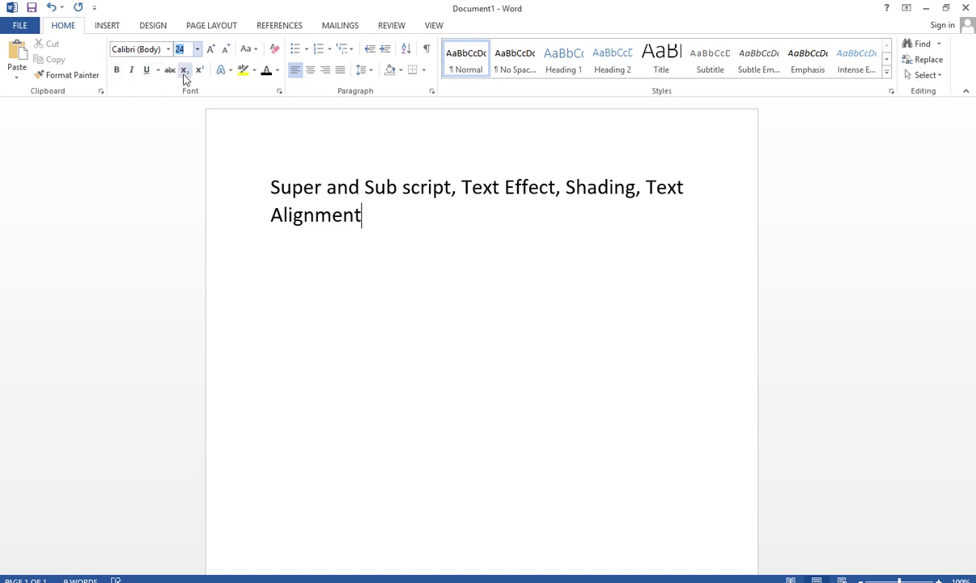
{"action": "left_click", "coordinate": [256, 49]}
{"action": "left_click", "coordinate": [257, 52]}
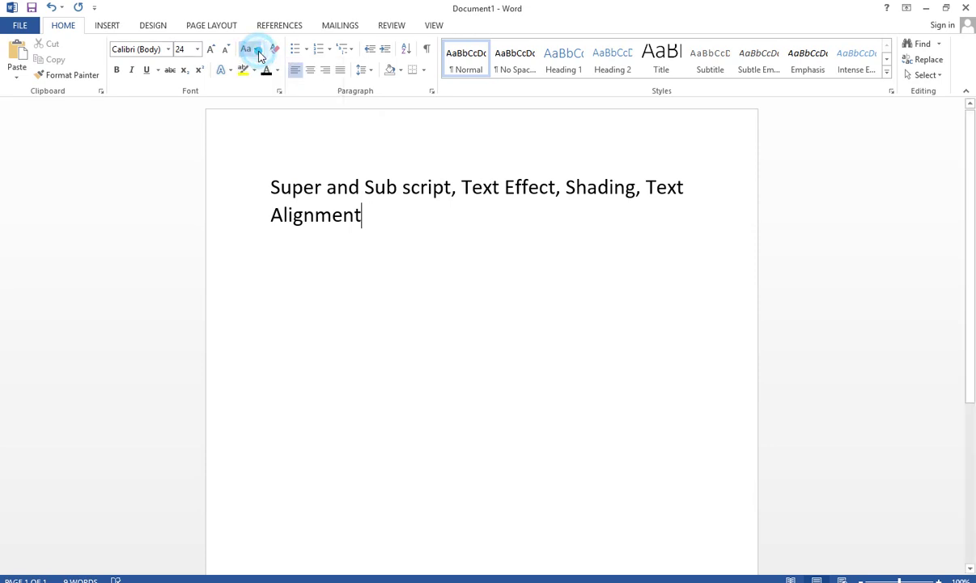
Add three lines below the heading in font size 26, reading 1010, 103 and 1010.
{"action": "left_click", "coordinate": [212, 48]}
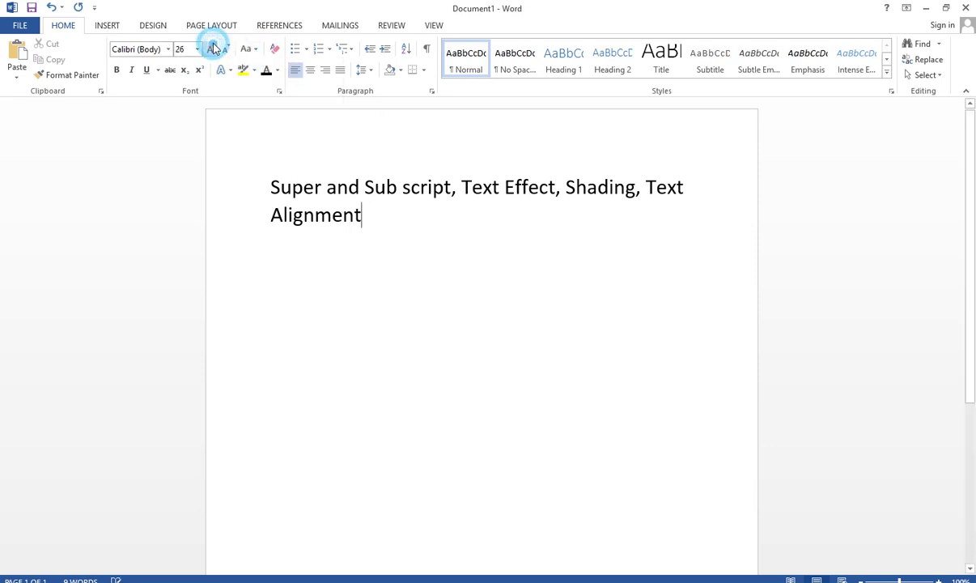
{"action": "left_click", "coordinate": [277, 70]}
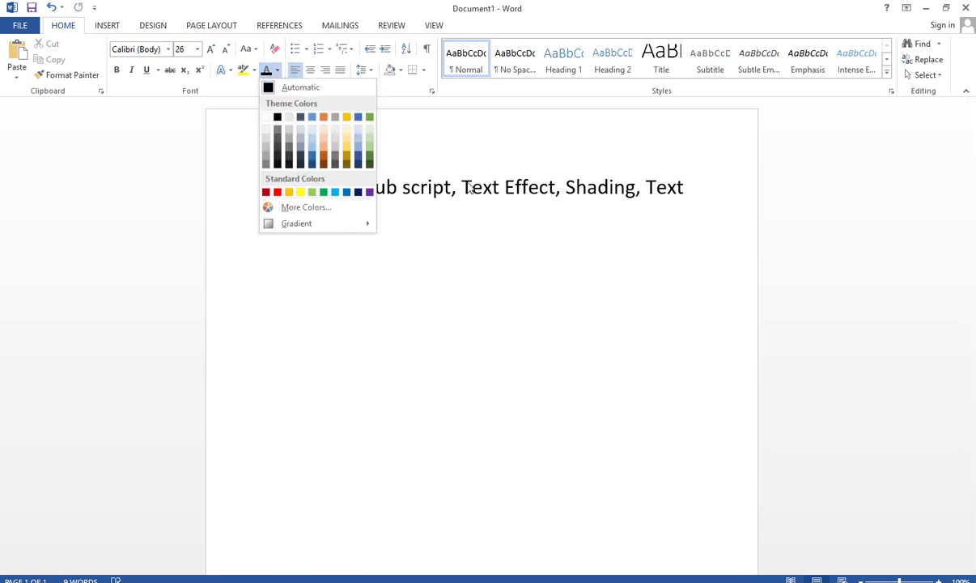
{"action": "left_click", "coordinate": [444, 178]}
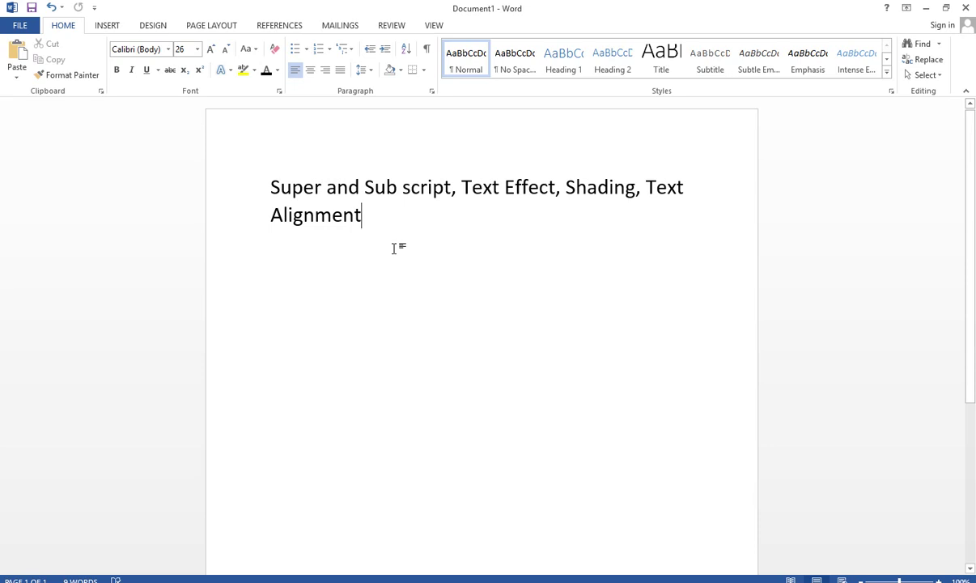
{"action": "key", "text": "Return"}
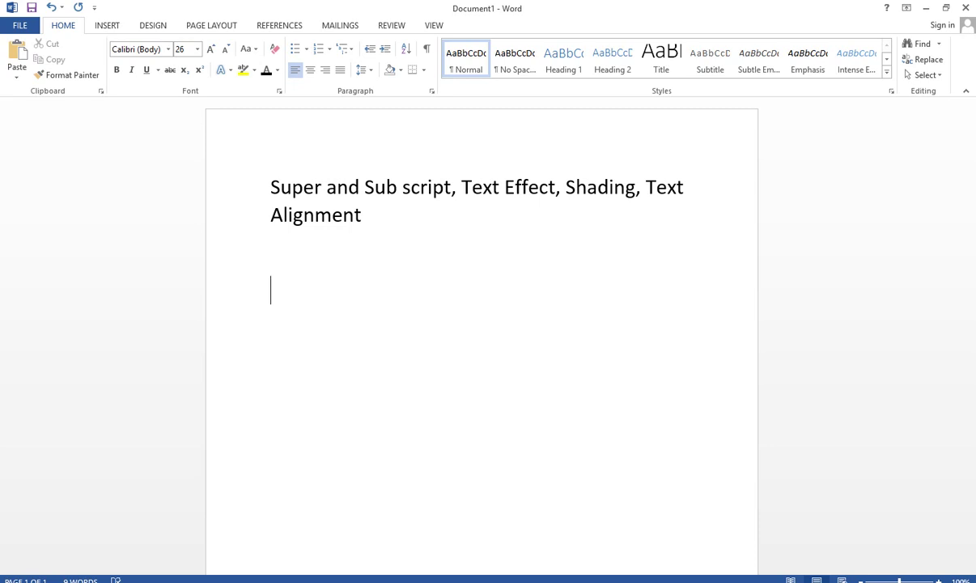
{"action": "type", "text": "1010"}
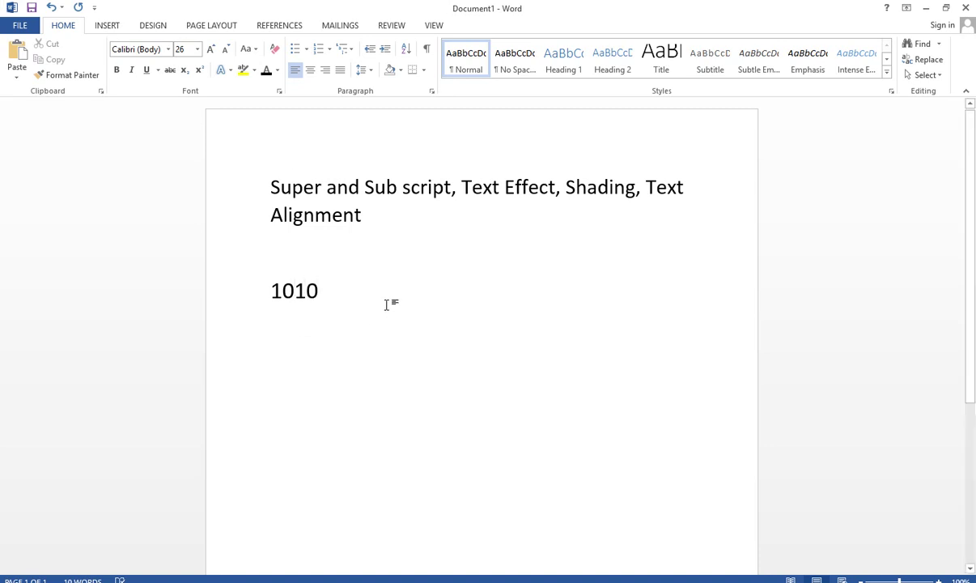
{"action": "key", "text": "Return"}
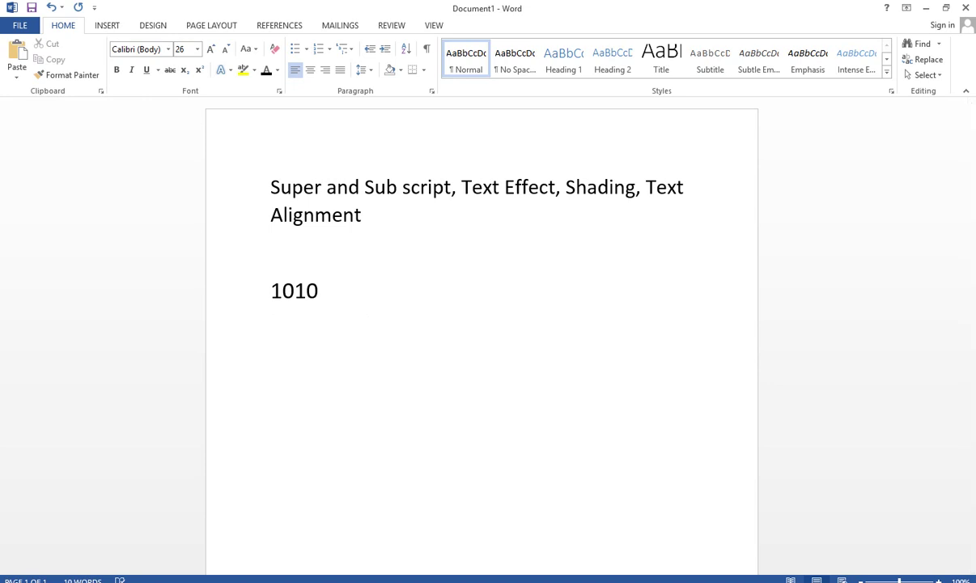
{"action": "type", "text": "10"}
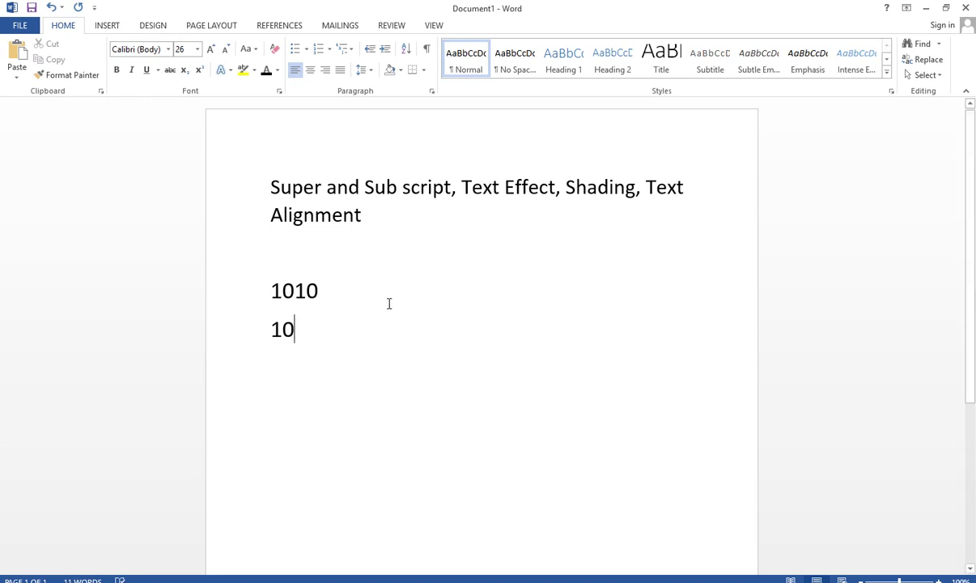
{"action": "type", "text": "3 "}
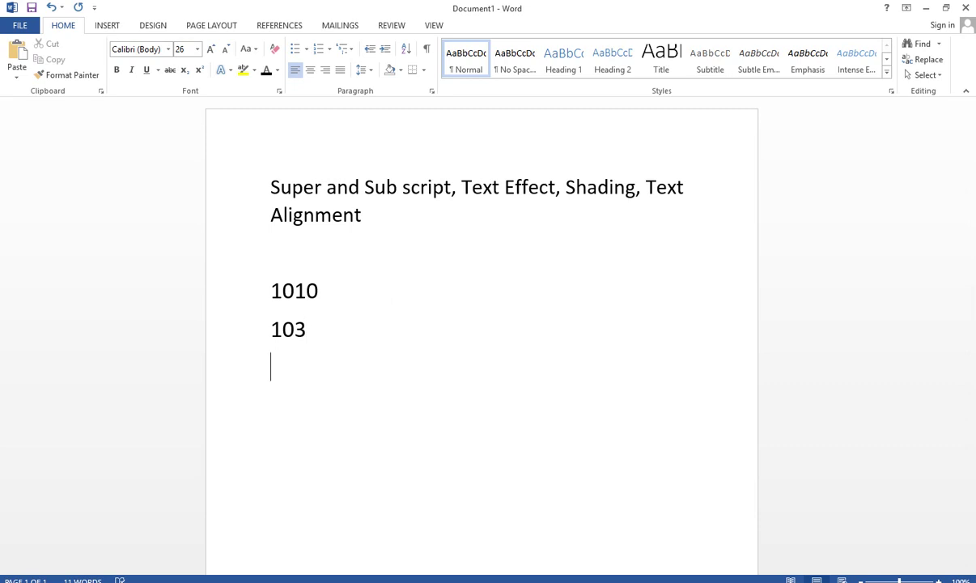
{"action": "type", "text": "1010"}
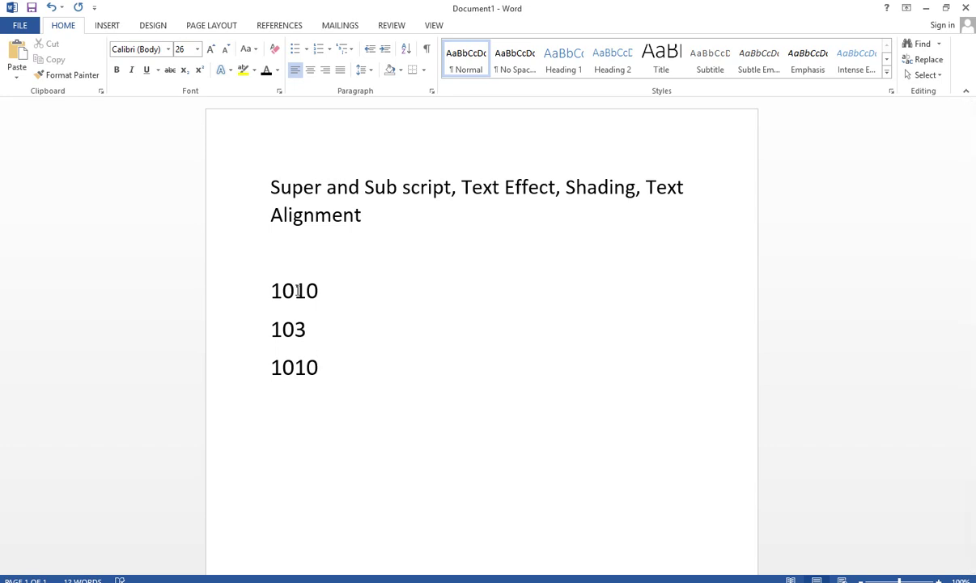
Format the last two digits of 1010 in the first number line as superscript.
{"action": "left_click_drag", "start_coordinate": [297, 290], "coordinate": [321, 292]}
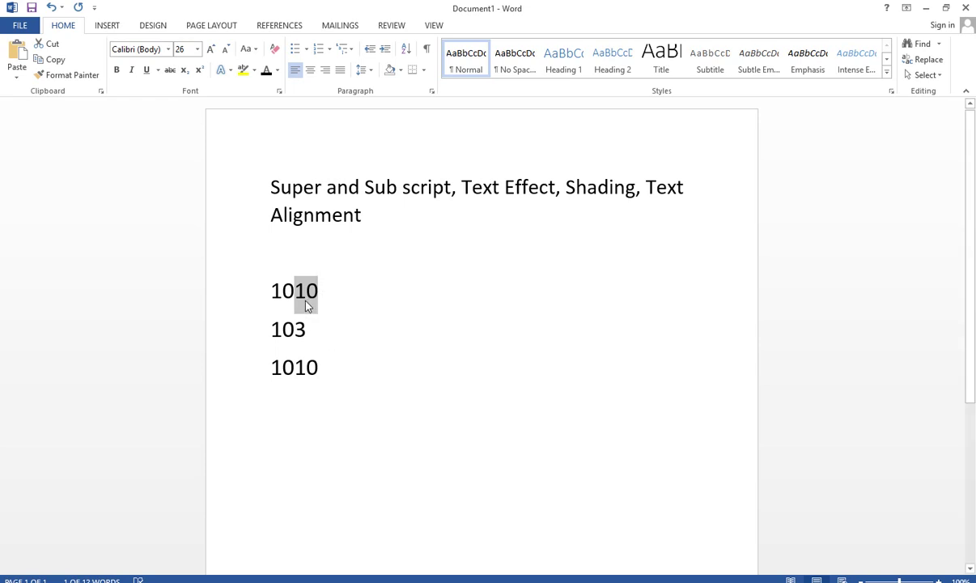
{"action": "left_click", "coordinate": [199, 71]}
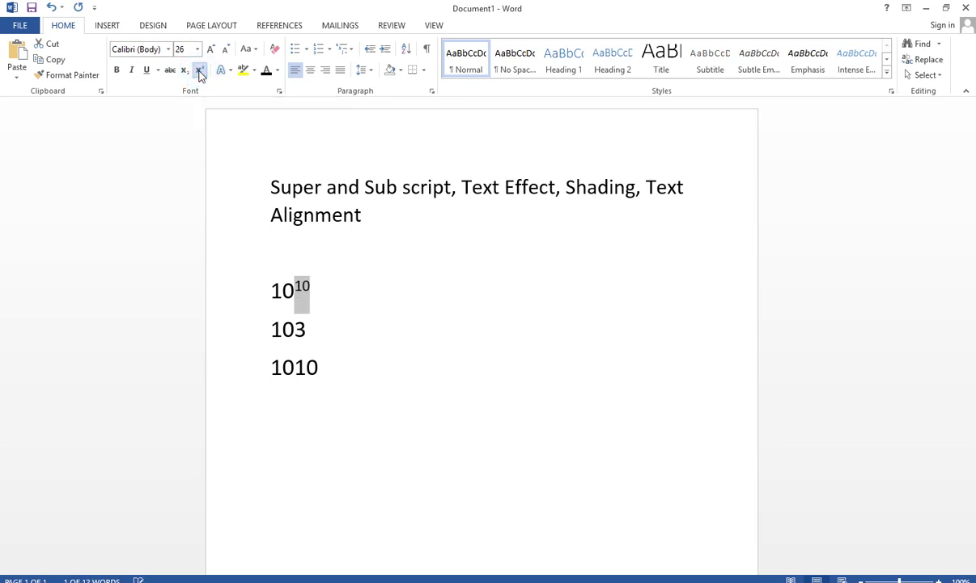
{"action": "left_click", "coordinate": [314, 324]}
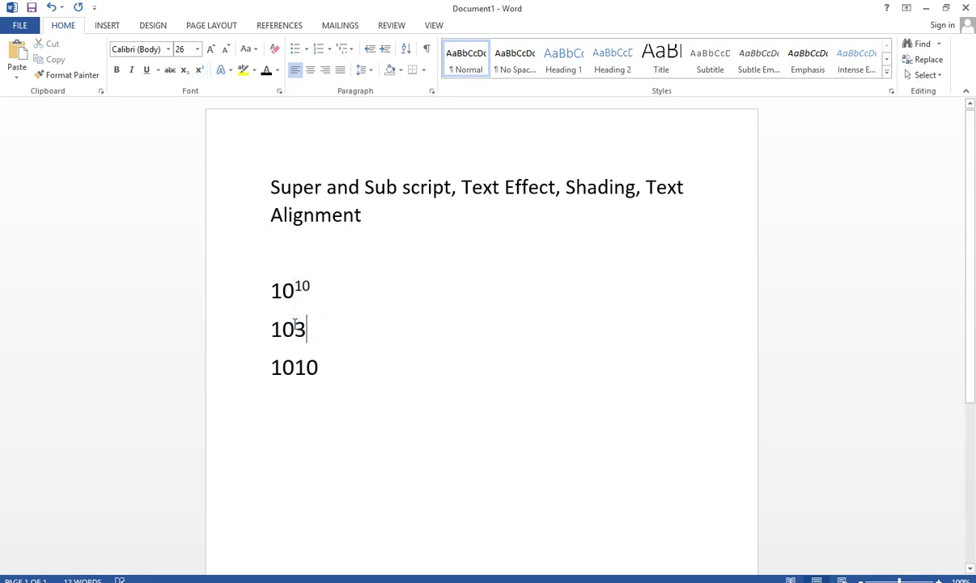
Format the 3 in 103 and the last two digits of the 1010 below it as subscript.
{"action": "left_click_drag", "start_coordinate": [296, 324], "coordinate": [311, 329]}
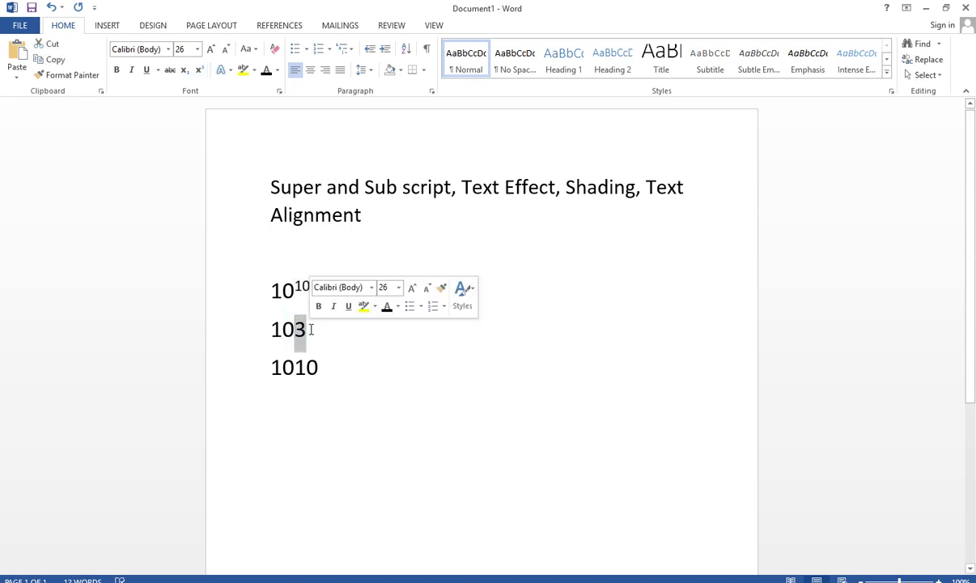
{"action": "left_click", "coordinate": [184, 71]}
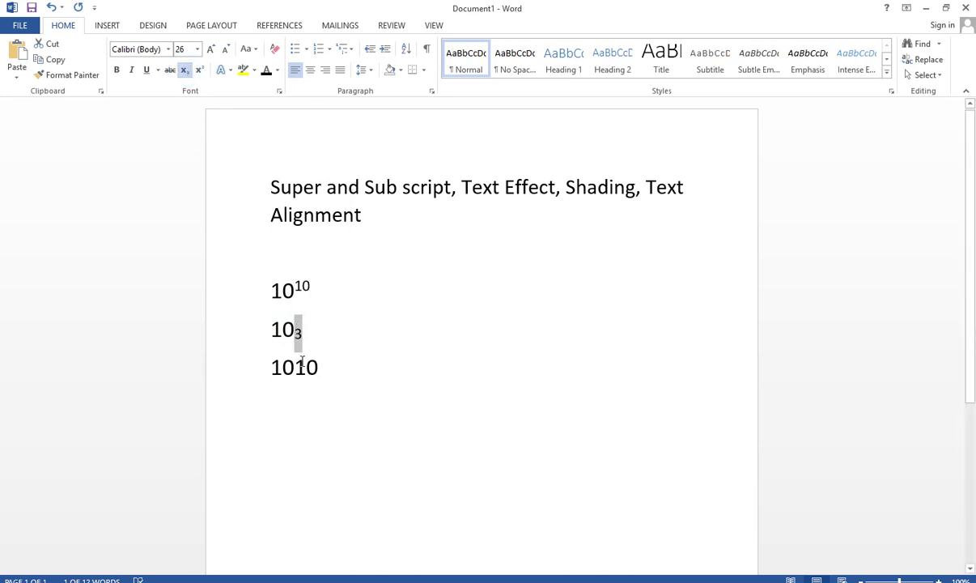
{"action": "left_click_drag", "start_coordinate": [319, 366], "coordinate": [294, 366]}
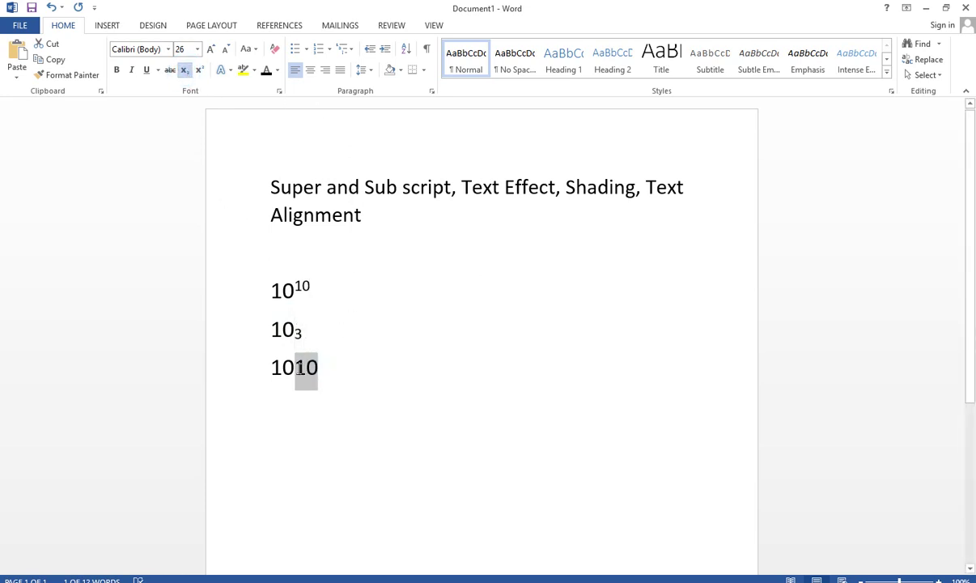
{"action": "left_click", "coordinate": [185, 71]}
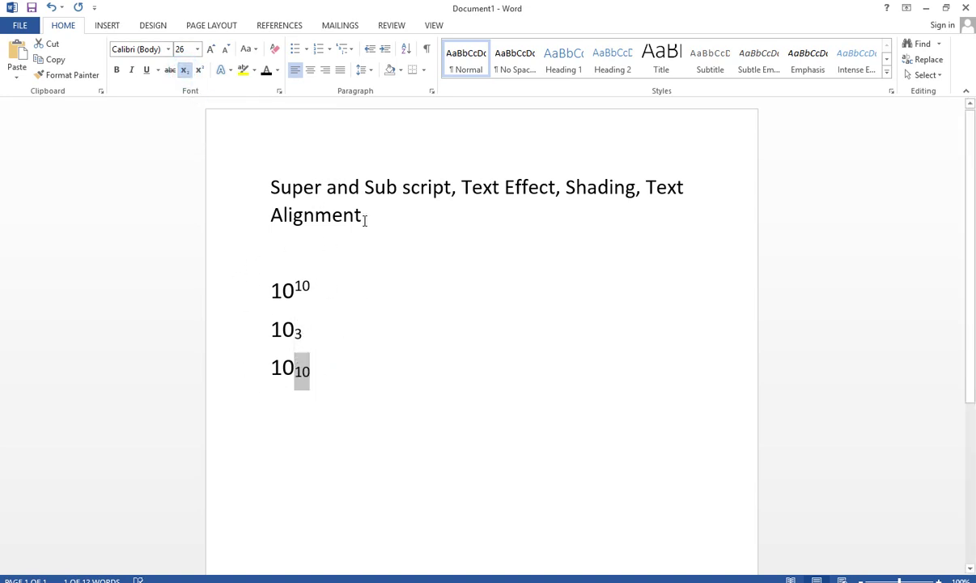
{"action": "left_click", "coordinate": [310, 244]}
{"action": "left_click", "coordinate": [313, 287]}
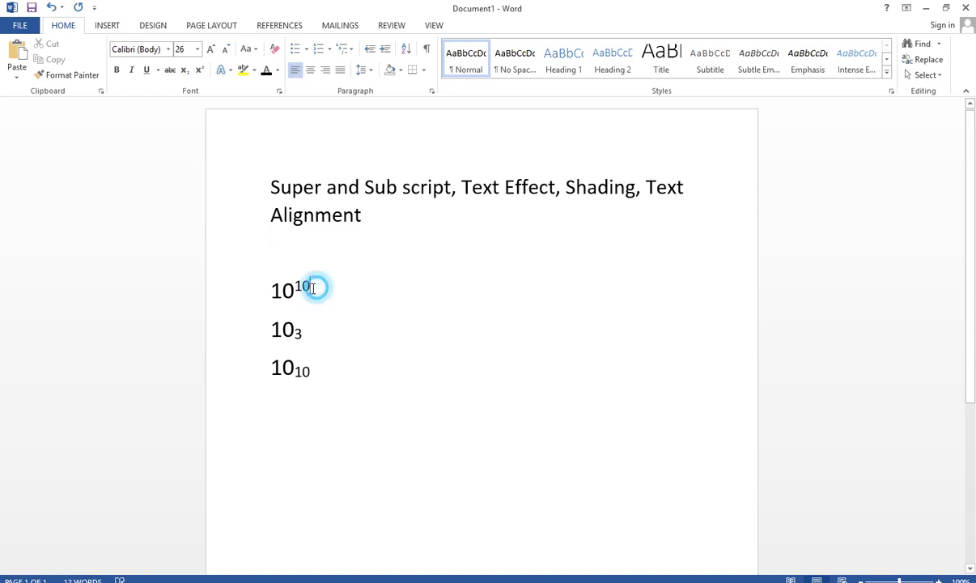
{"action": "left_click_drag", "start_coordinate": [313, 287], "coordinate": [295, 289]}
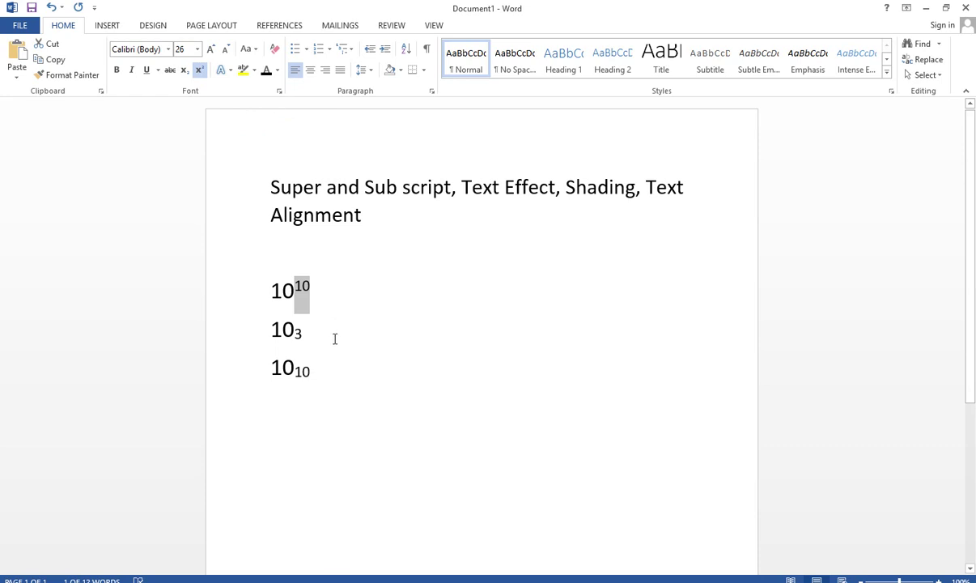
{"action": "left_click", "coordinate": [387, 180]}
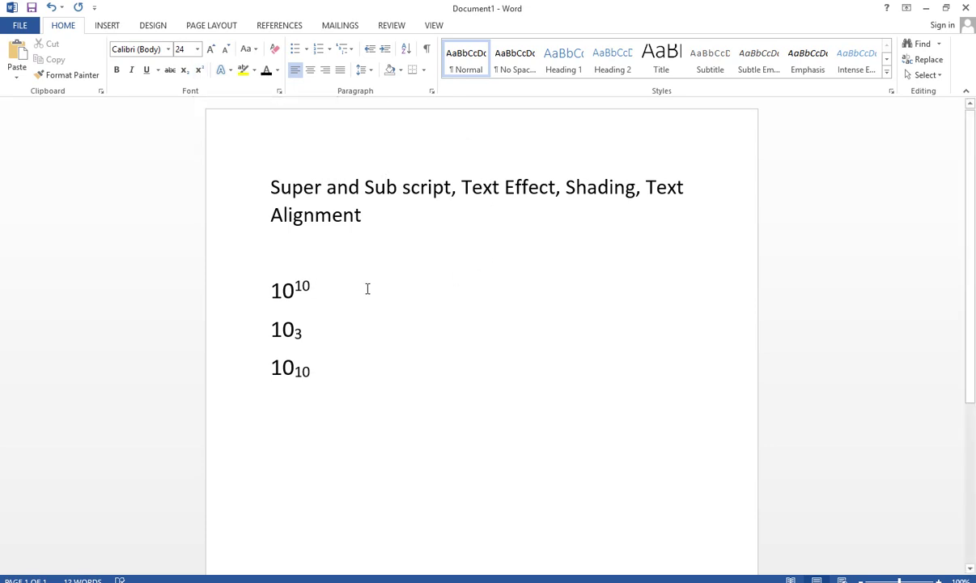
{"action": "left_click", "coordinate": [302, 285]}
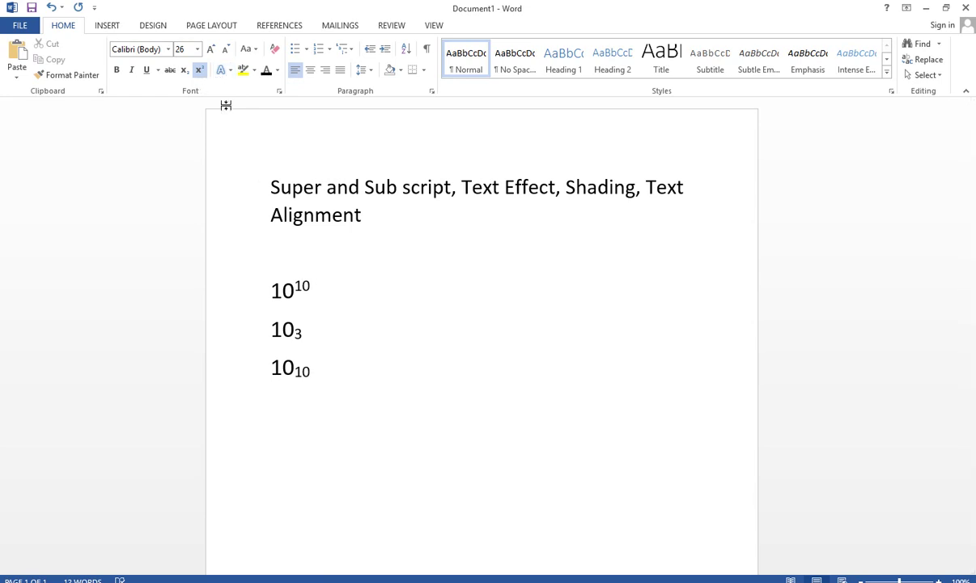
Remove the superscript from the first number line and the subscript from the 3 in the second.
{"action": "left_click_drag", "start_coordinate": [311, 293], "coordinate": [295, 288]}
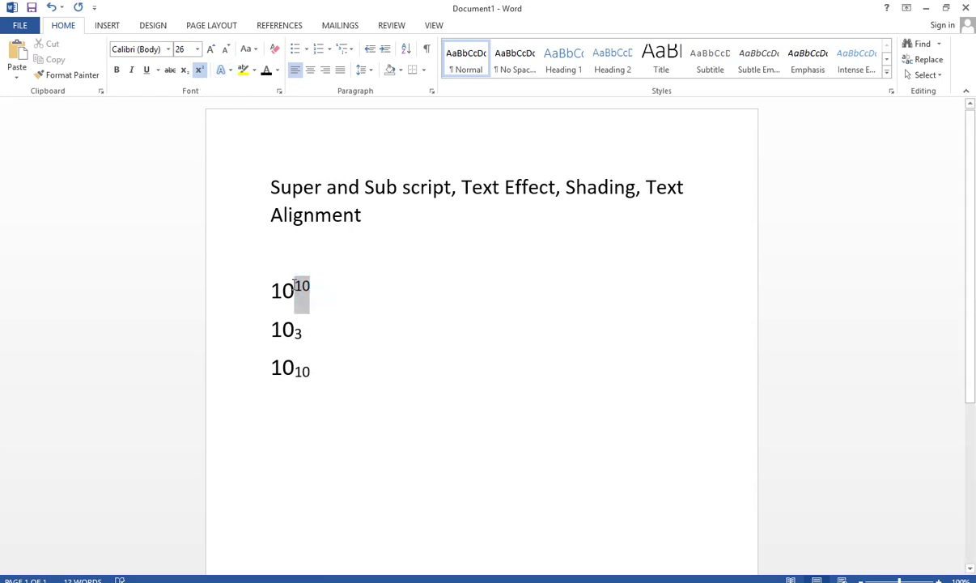
{"action": "left_click", "coordinate": [200, 69]}
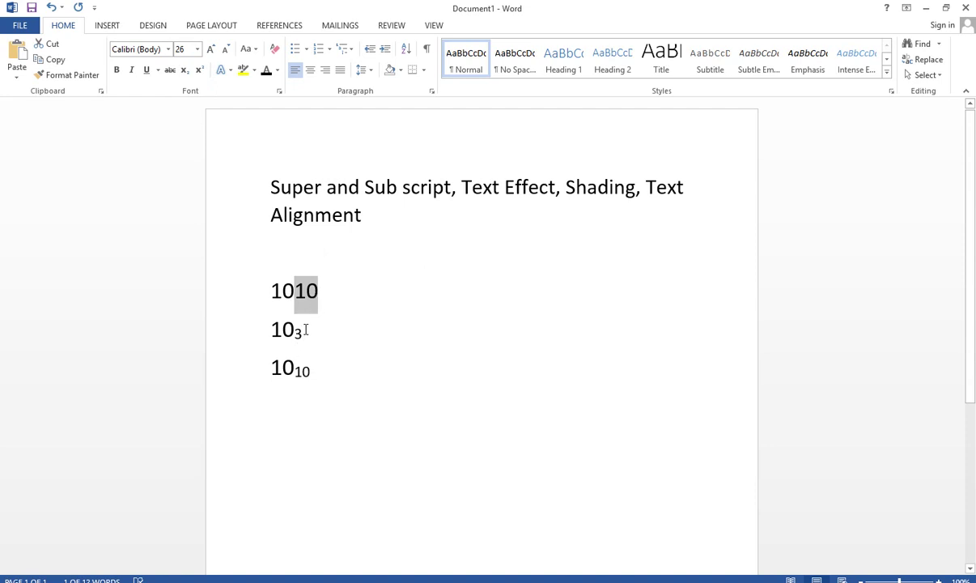
{"action": "left_click_drag", "start_coordinate": [306, 331], "coordinate": [294, 331]}
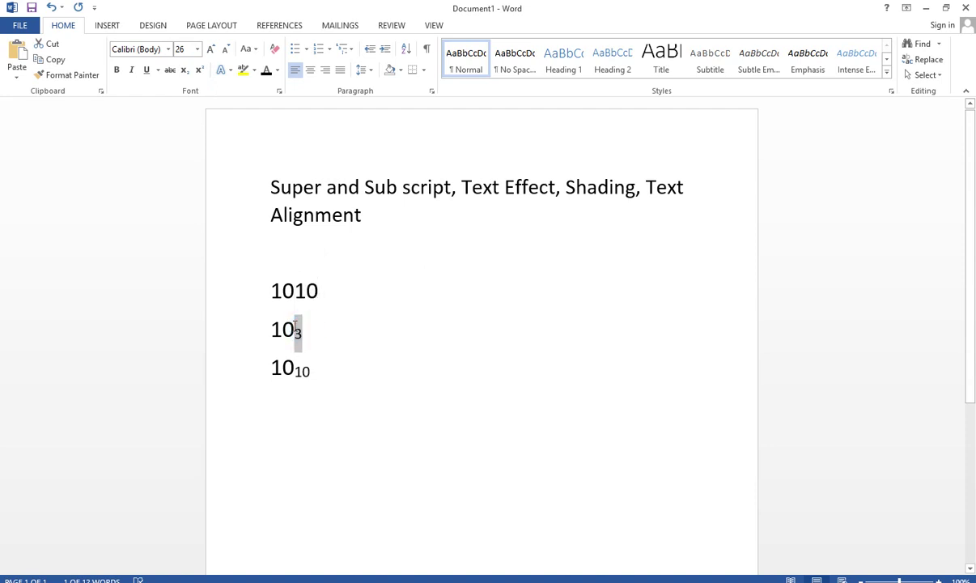
{"action": "left_click", "coordinate": [185, 71]}
Switch the subscript 10 in the third number line to superscript, and return it to normal text.
{"action": "left_click_drag", "start_coordinate": [309, 370], "coordinate": [294, 369]}
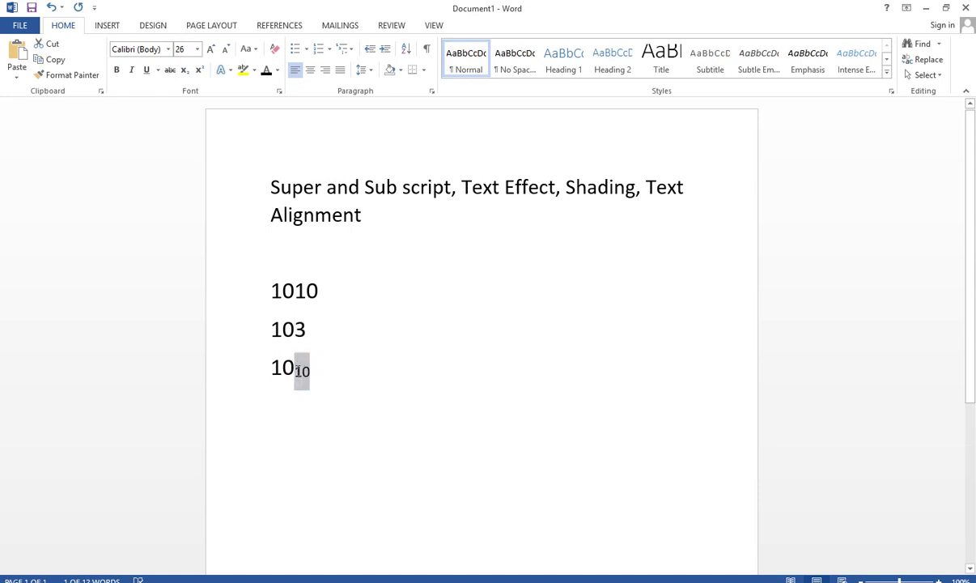
{"action": "left_click", "coordinate": [199, 70]}
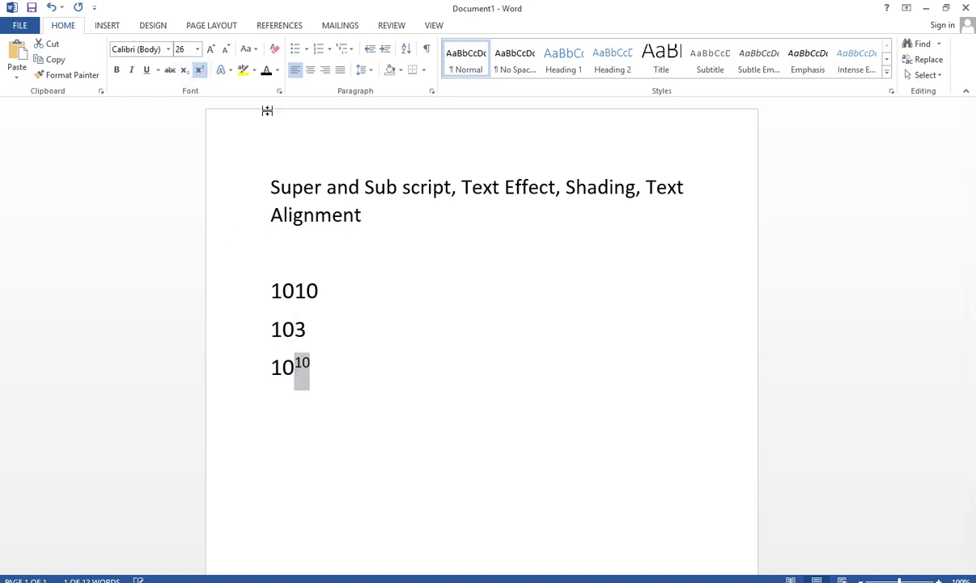
{"action": "left_click", "coordinate": [198, 72]}
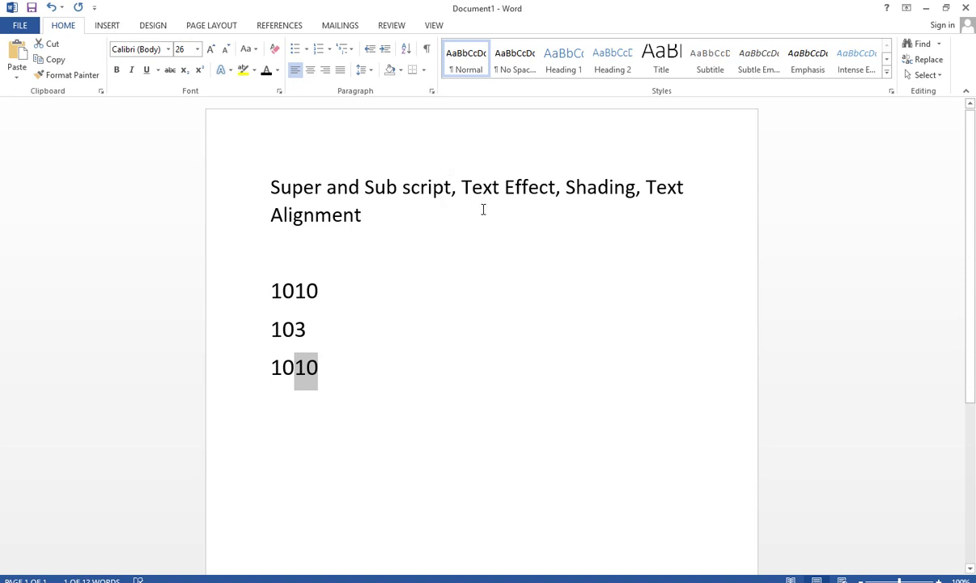
Join the 103 line to the first number line, after 1010 and separated by a space.
{"action": "left_click_drag", "start_coordinate": [468, 185], "coordinate": [527, 189]}
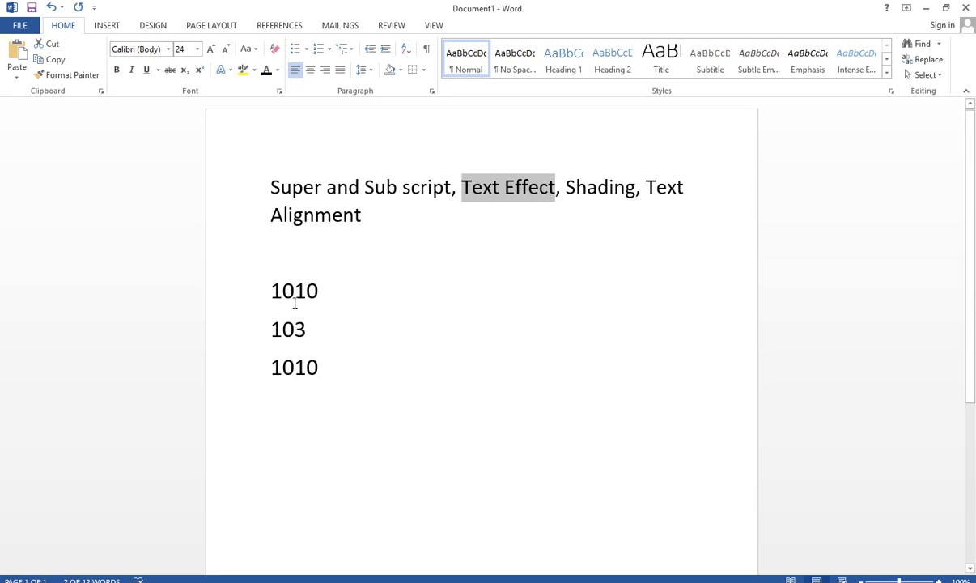
{"action": "left_click_drag", "start_coordinate": [271, 290], "coordinate": [333, 286]}
{"action": "left_click", "coordinate": [322, 305]}
{"action": "left_click", "coordinate": [329, 307]}
{"action": "left_click", "coordinate": [330, 293]}
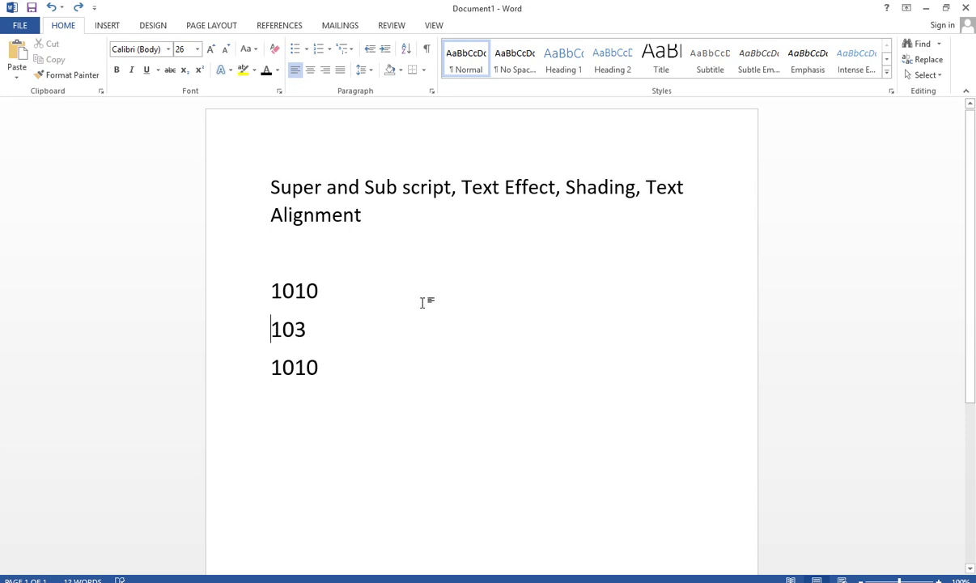
{"action": "key", "text": "Delete"}
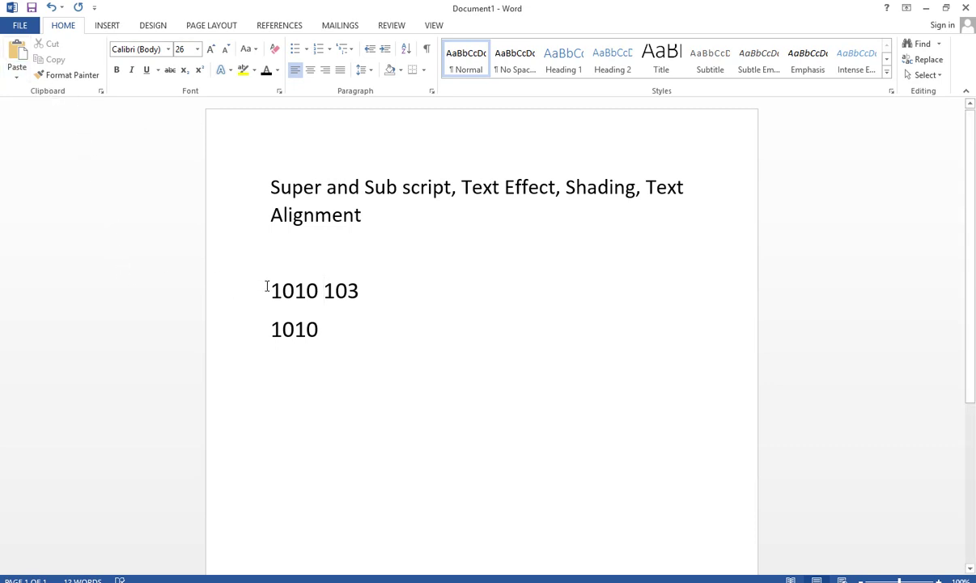
Apply the bold blue outlined text effect with a shadow to 1010 in the first number line.
{"action": "left_click_drag", "start_coordinate": [267, 286], "coordinate": [316, 290]}
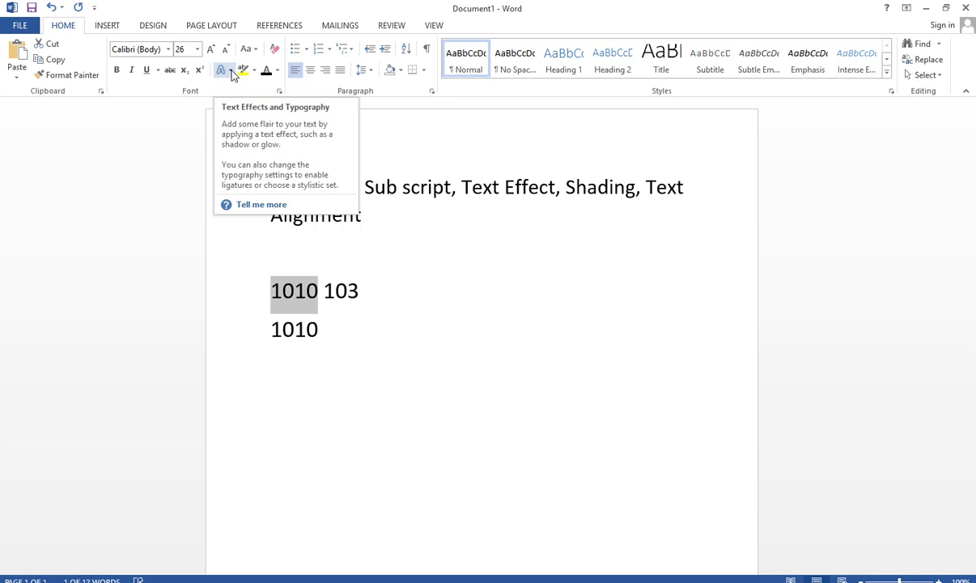
{"action": "left_click", "coordinate": [232, 71]}
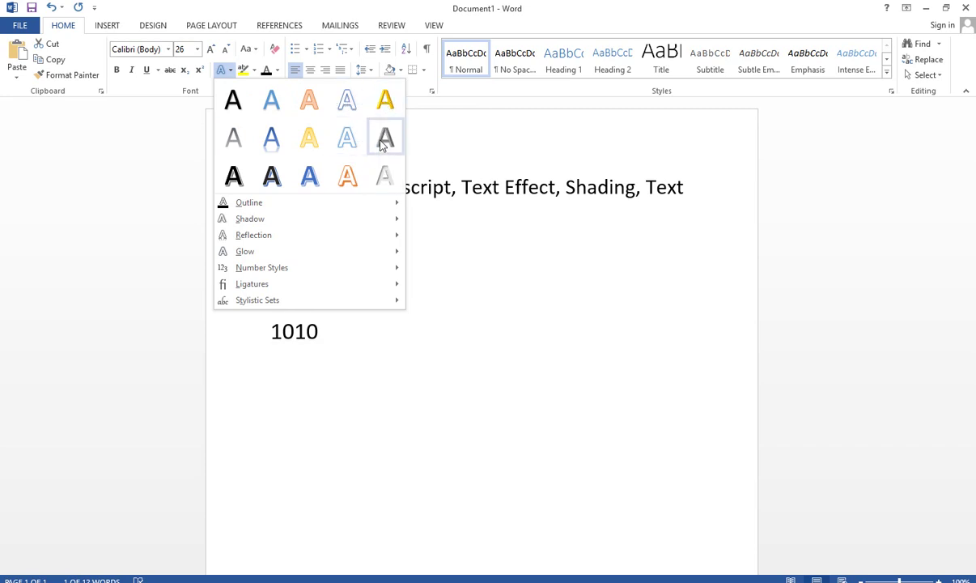
{"action": "left_click", "coordinate": [309, 177]}
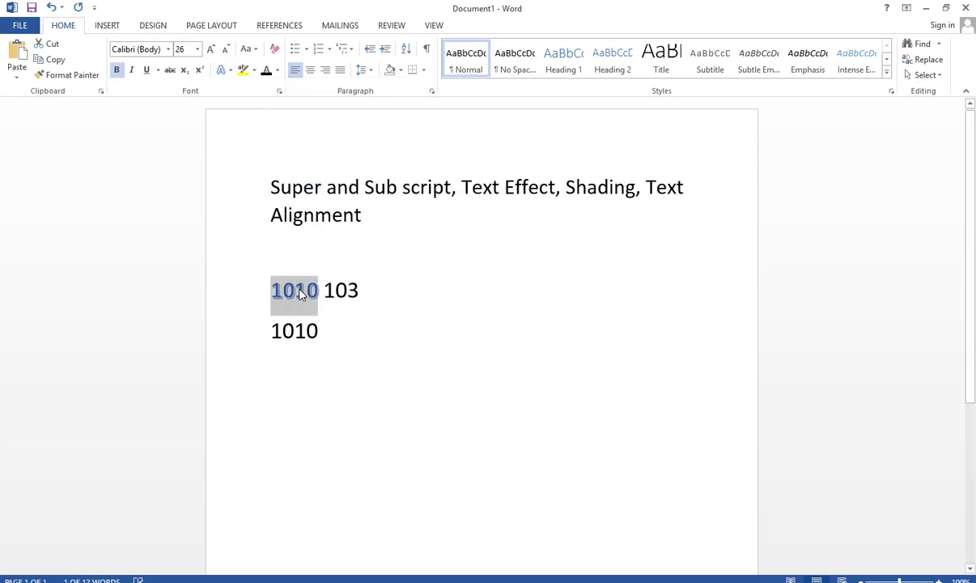
Apply the gold text effect to 103 in the first number line.
{"action": "left_click", "coordinate": [305, 354]}
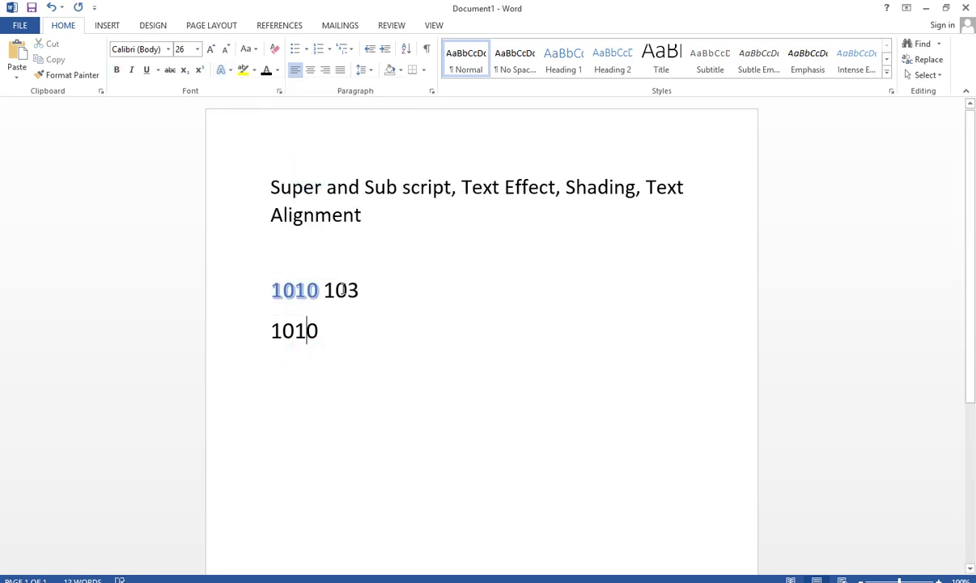
{"action": "left_click_drag", "start_coordinate": [325, 289], "coordinate": [357, 284]}
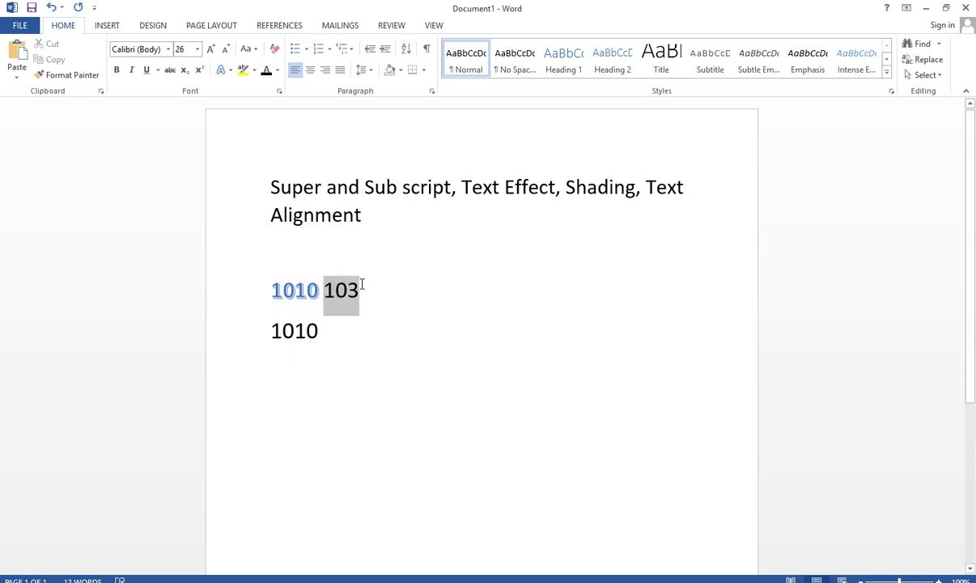
{"action": "left_click", "coordinate": [231, 69]}
{"action": "mouse_move", "coordinate": [249, 203]}
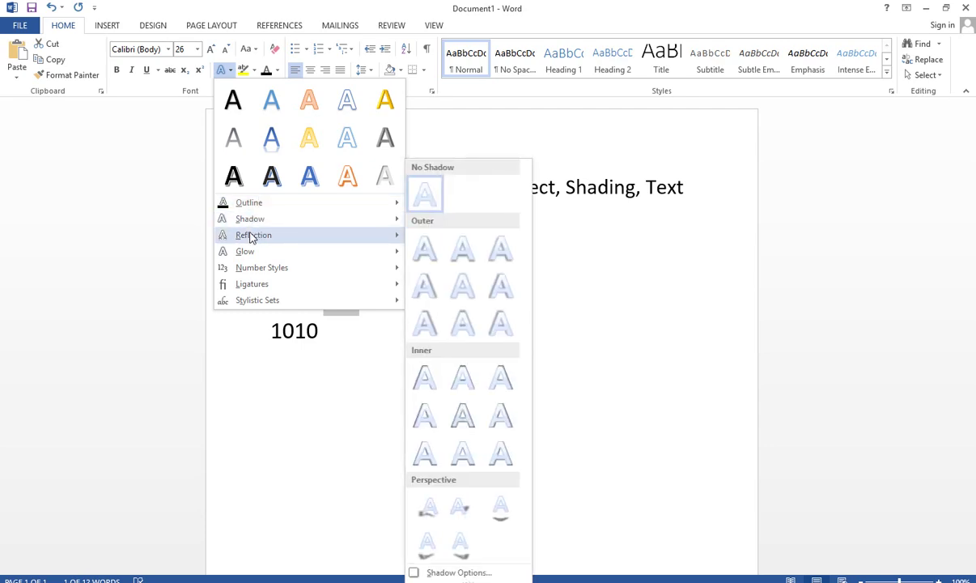
{"action": "mouse_move", "coordinate": [240, 282]}
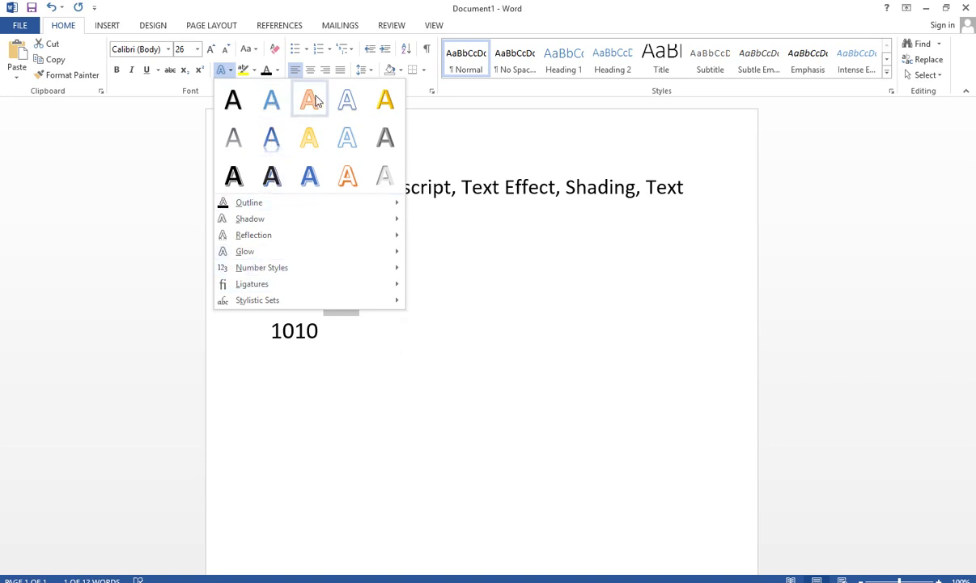
{"action": "left_click", "coordinate": [387, 104]}
{"action": "left_click", "coordinate": [302, 373]}
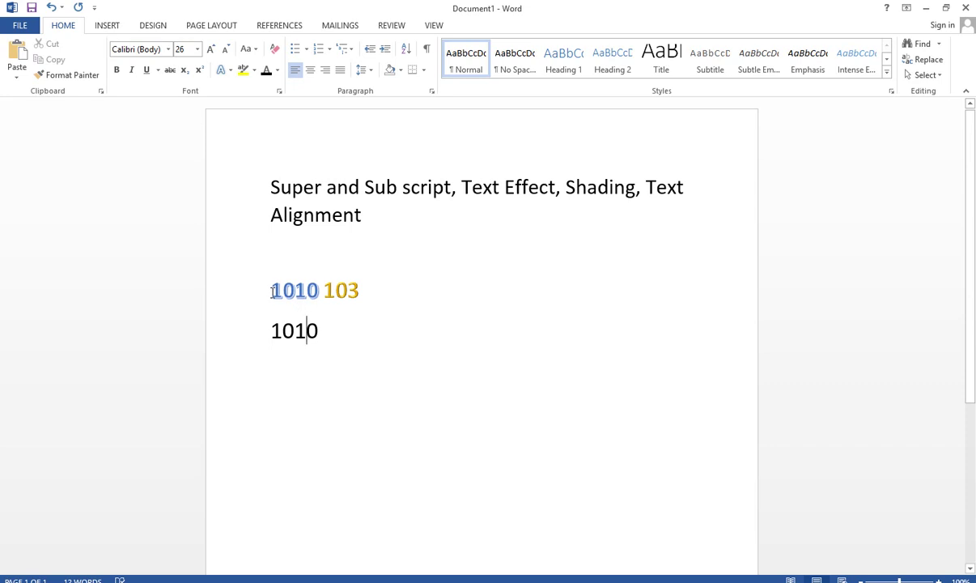
Shade the entire paragraph of the first number line with the base green theme color.
{"action": "left_click_drag", "start_coordinate": [269, 289], "coordinate": [375, 285]}
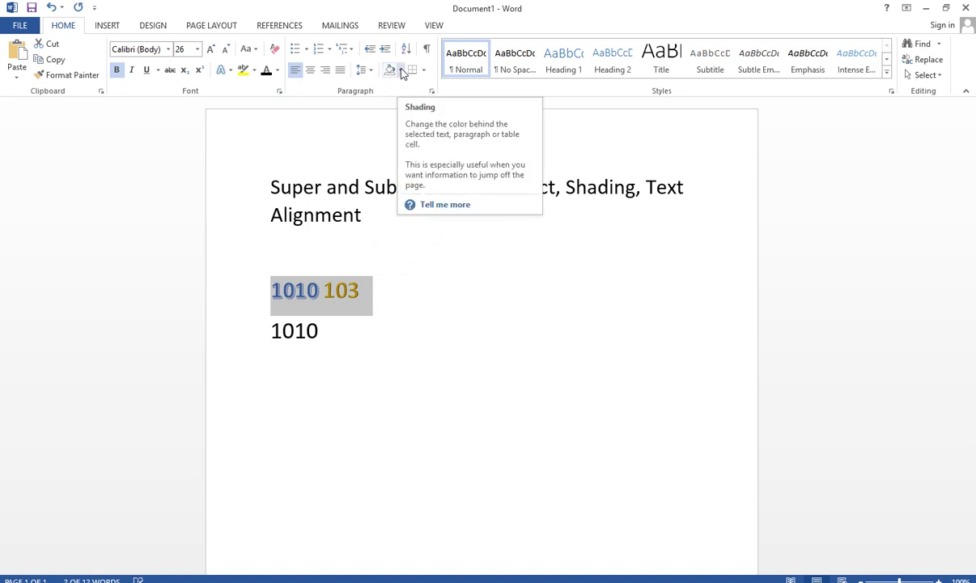
{"action": "left_click", "coordinate": [402, 71]}
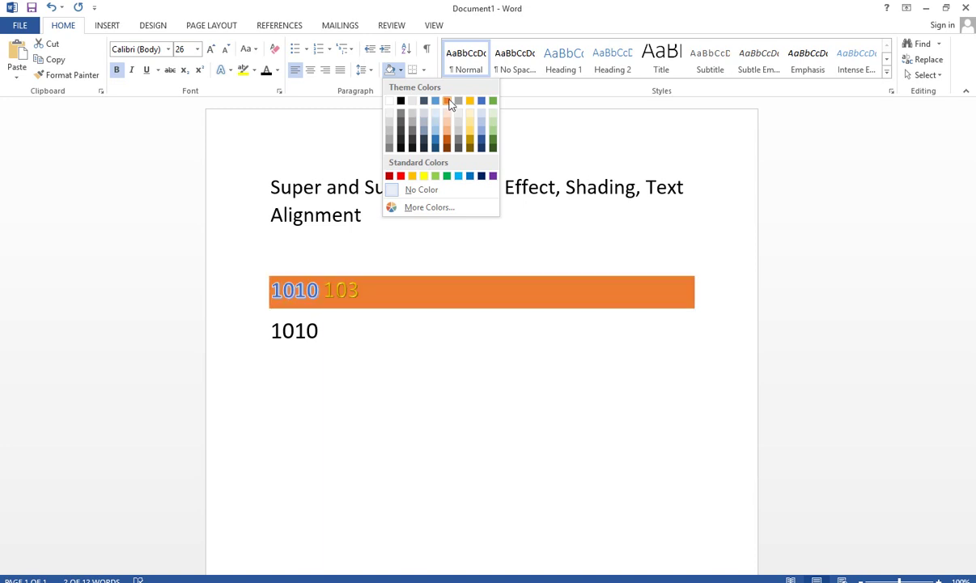
{"action": "left_click", "coordinate": [493, 101]}
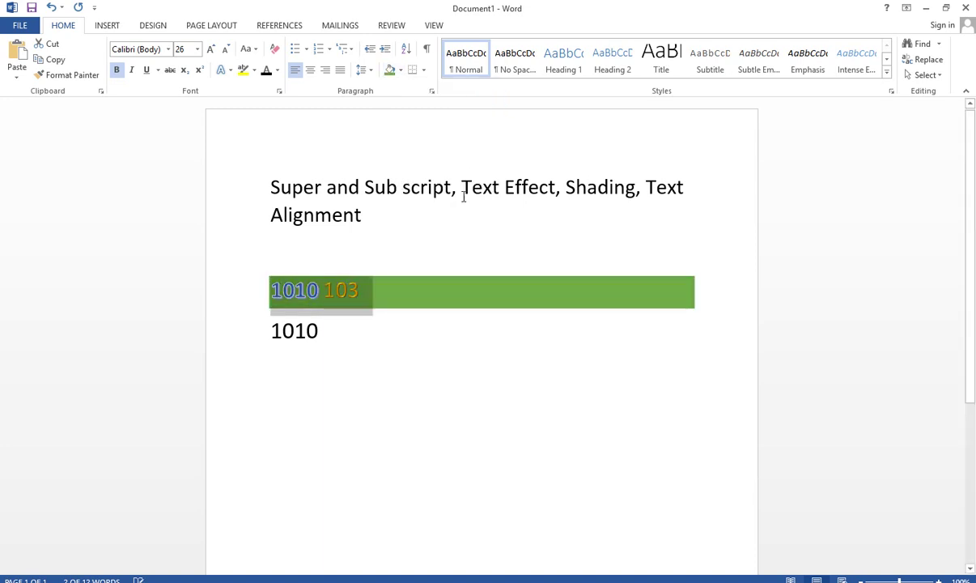
{"action": "left_click", "coordinate": [386, 337]}
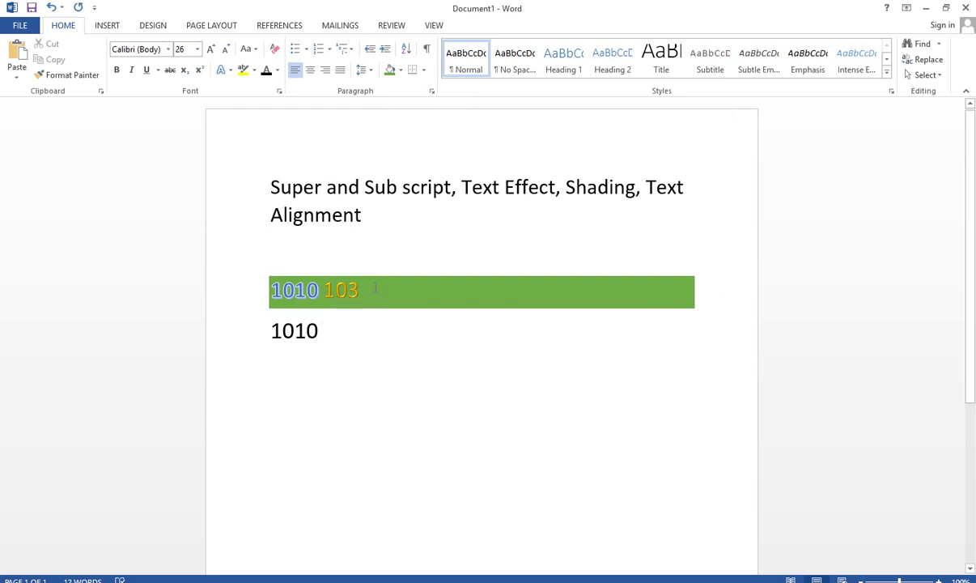
Set the first number line's paragraph shading back to No Color.
{"action": "left_click_drag", "start_coordinate": [375, 288], "coordinate": [246, 286]}
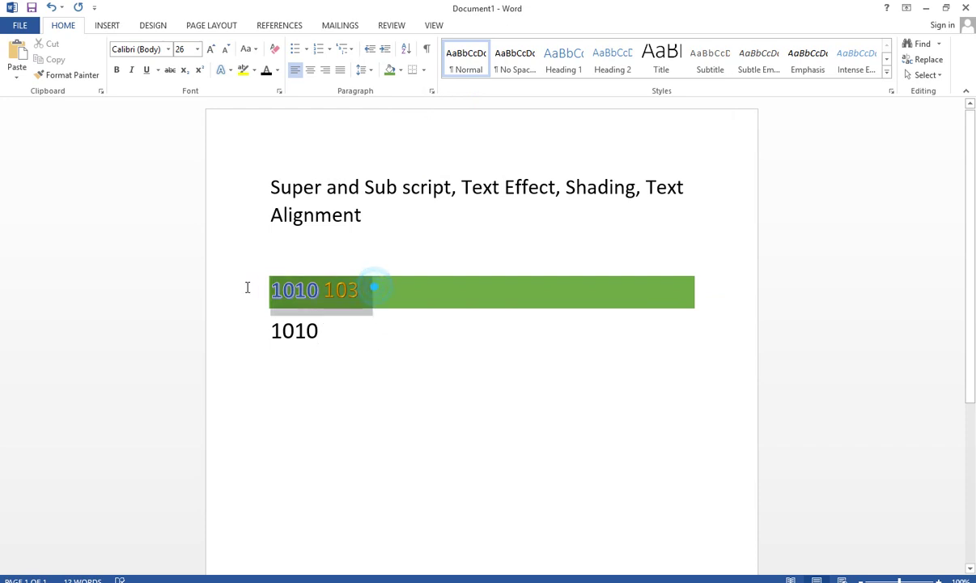
{"action": "left_click", "coordinate": [399, 69]}
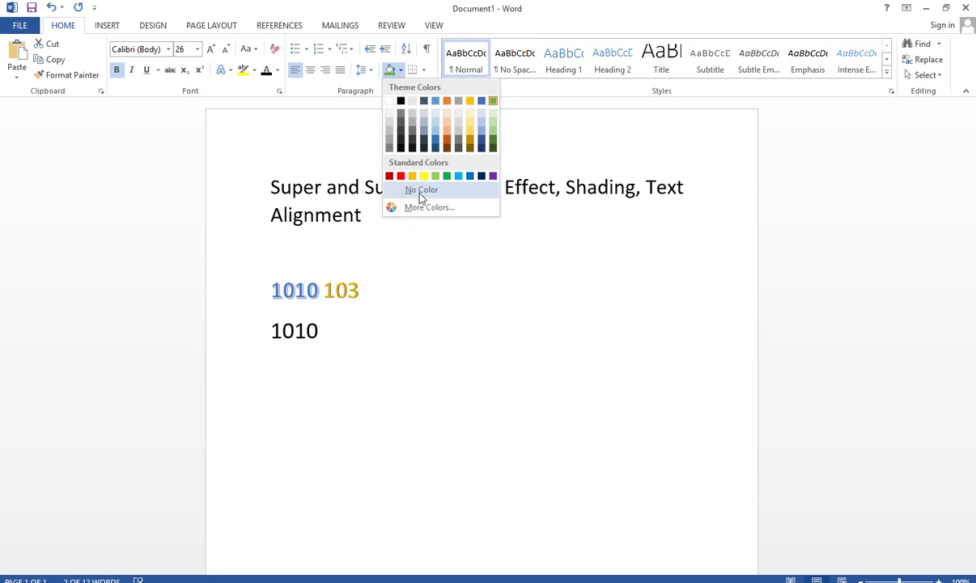
{"action": "left_click", "coordinate": [387, 190]}
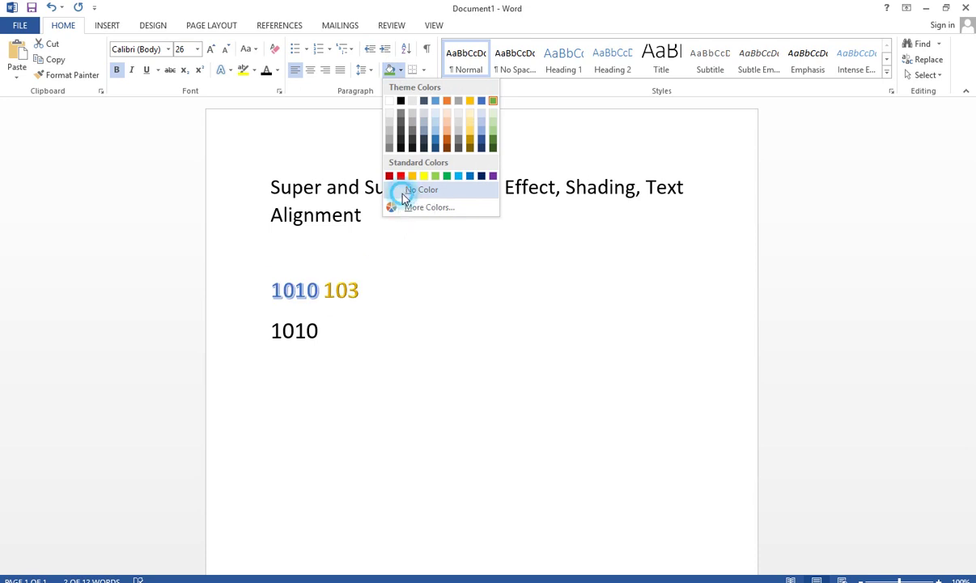
{"action": "left_click", "coordinate": [325, 371]}
{"action": "left_click_drag", "start_coordinate": [271, 289], "coordinate": [359, 289]}
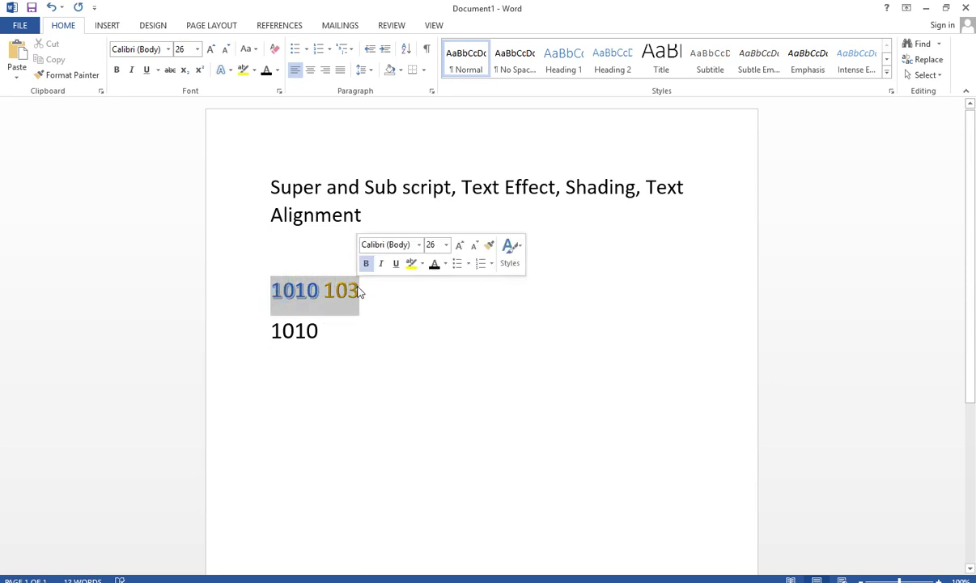
{"action": "left_click", "coordinate": [402, 70]}
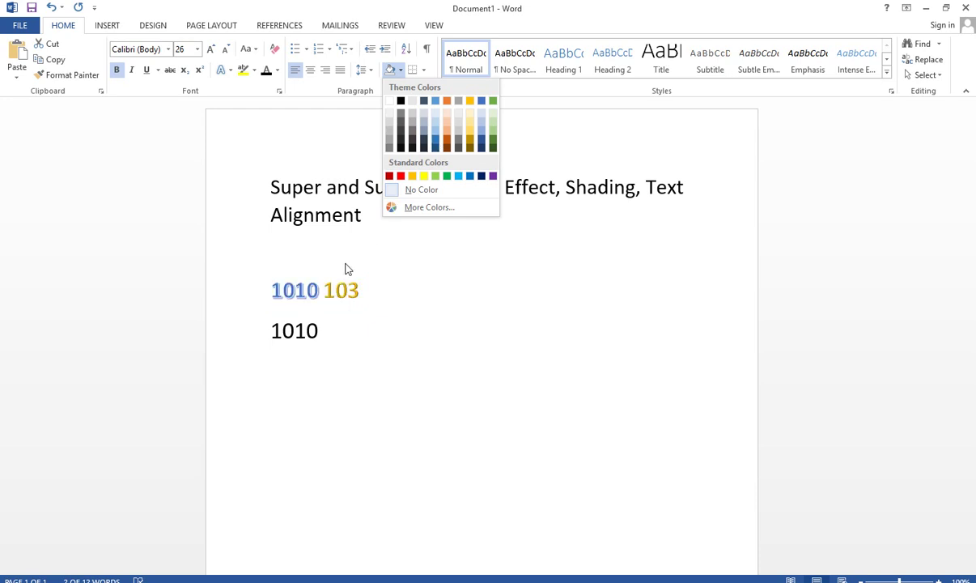
{"action": "left_click", "coordinate": [358, 320]}
{"action": "left_click", "coordinate": [359, 324]}
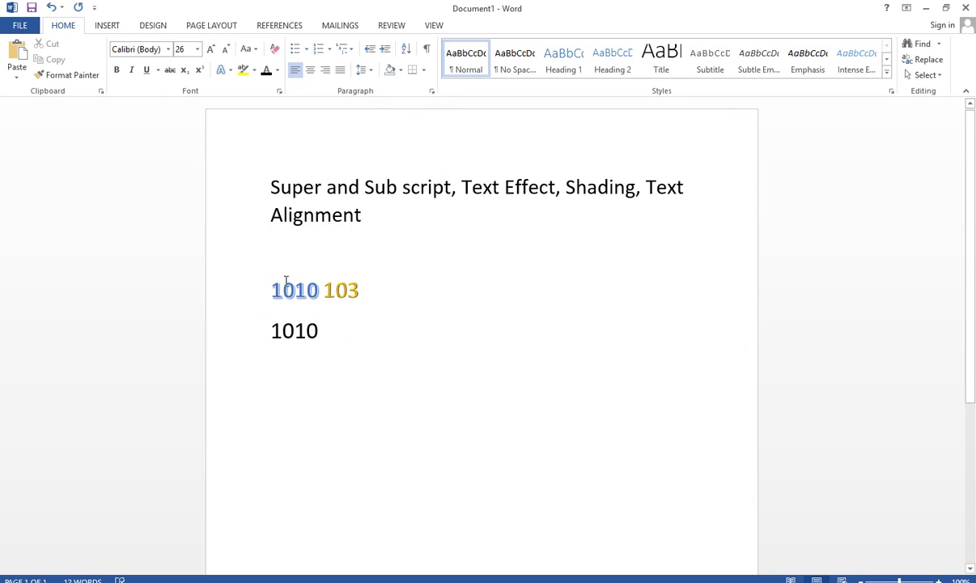
{"action": "left_click_drag", "start_coordinate": [271, 285], "coordinate": [410, 280]}
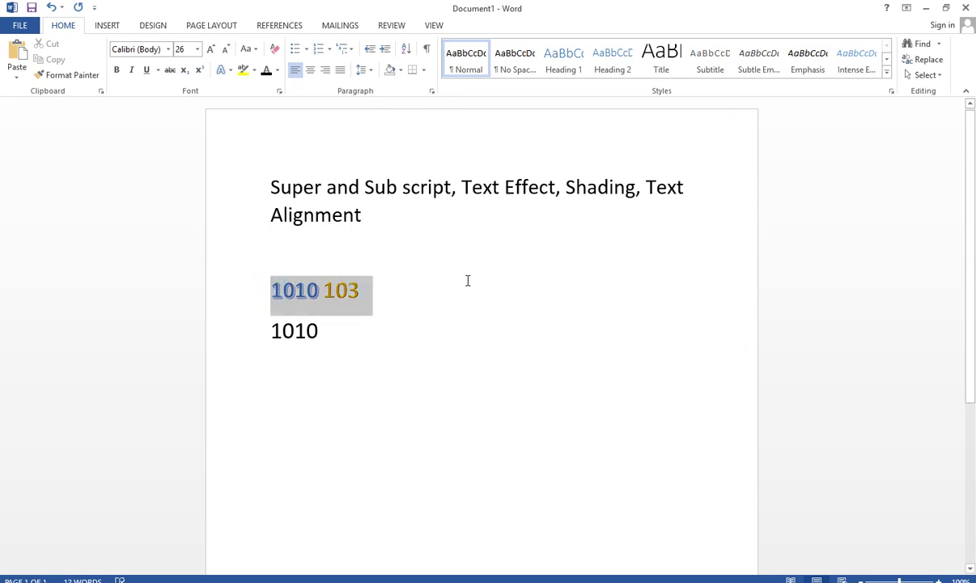
{"action": "left_click", "coordinate": [345, 287]}
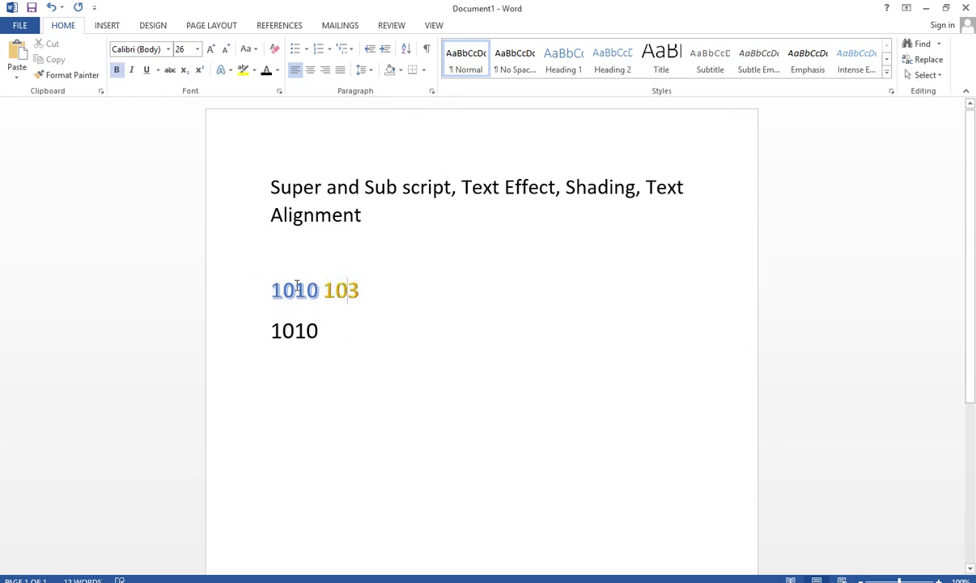
Shade only the text 1010 103 in the first number line dark green, leaving out the paragraph mark.
{"action": "left_click_drag", "start_coordinate": [268, 290], "coordinate": [364, 319]}
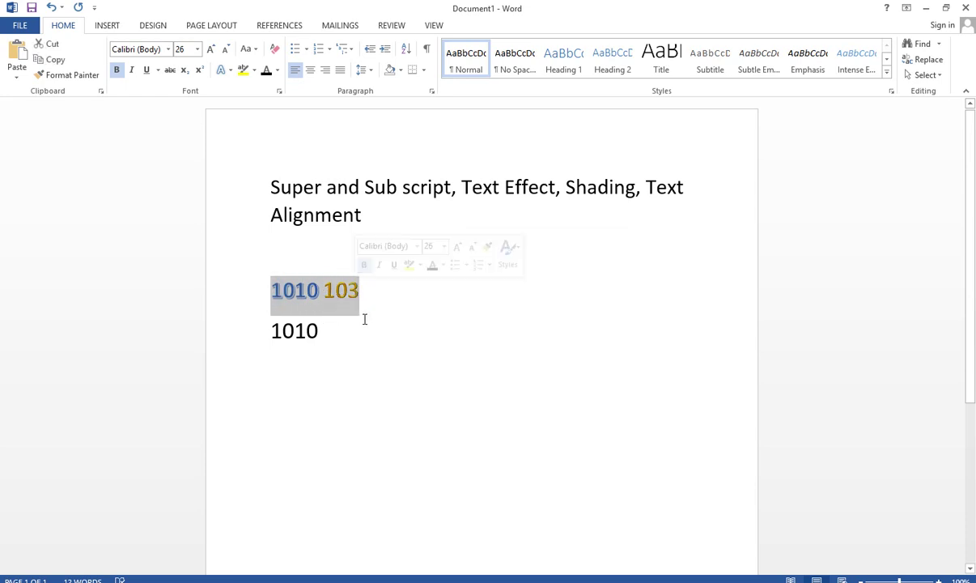
{"action": "left_click", "coordinate": [400, 71]}
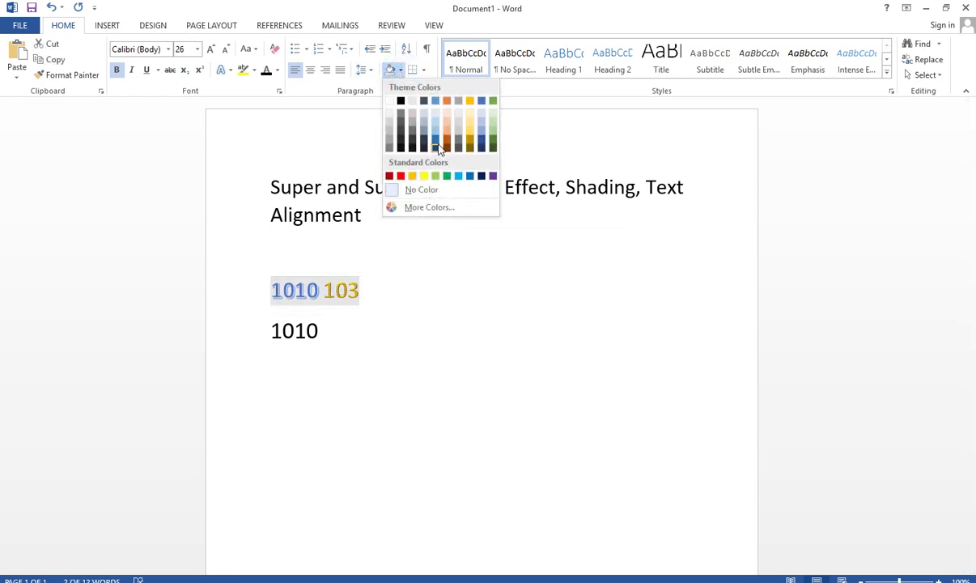
{"action": "left_click", "coordinate": [493, 143]}
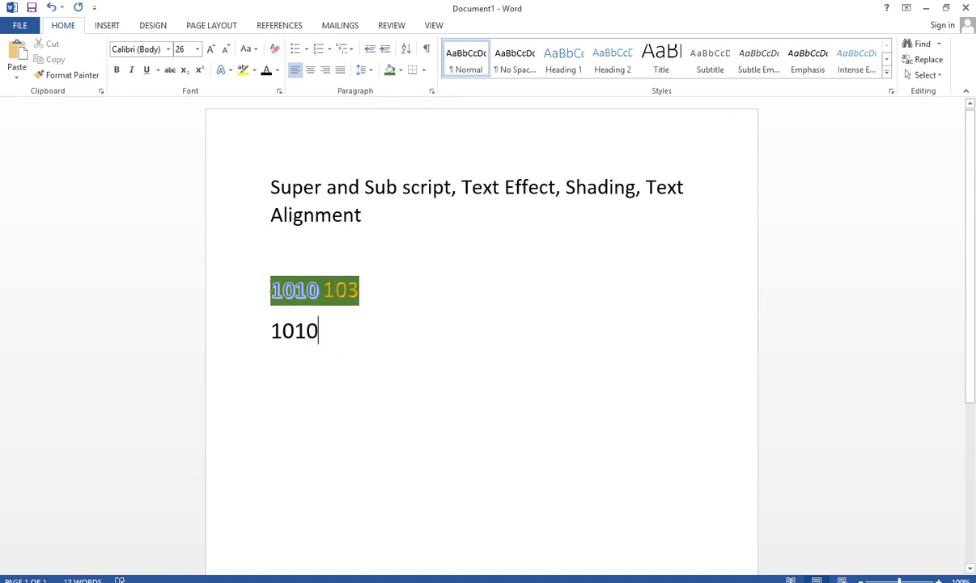
Try to remove the dark green shading from the first number line by selecting it together with its paragraph mark and choosing No Color.
{"action": "left_click_drag", "start_coordinate": [270, 290], "coordinate": [365, 276]}
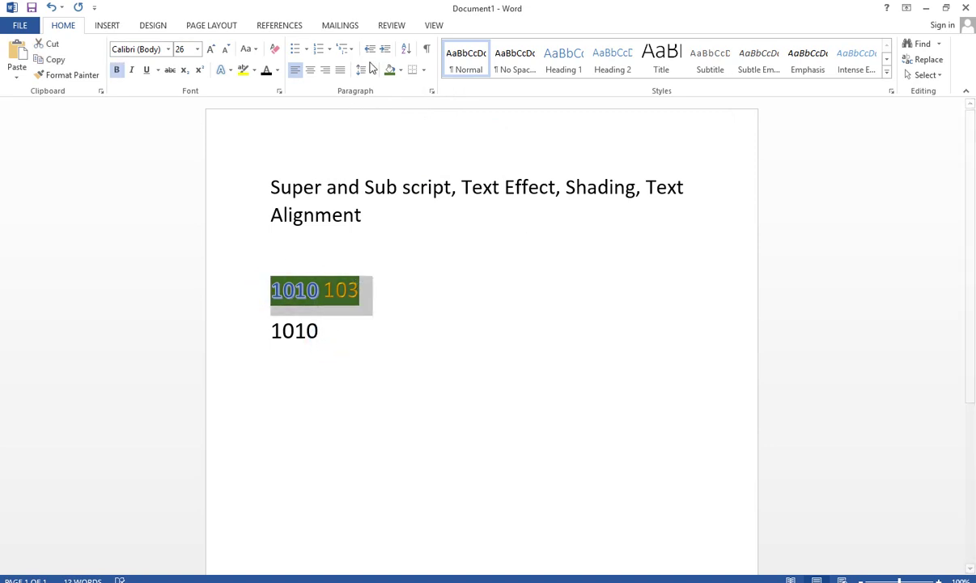
{"action": "left_click", "coordinate": [401, 70]}
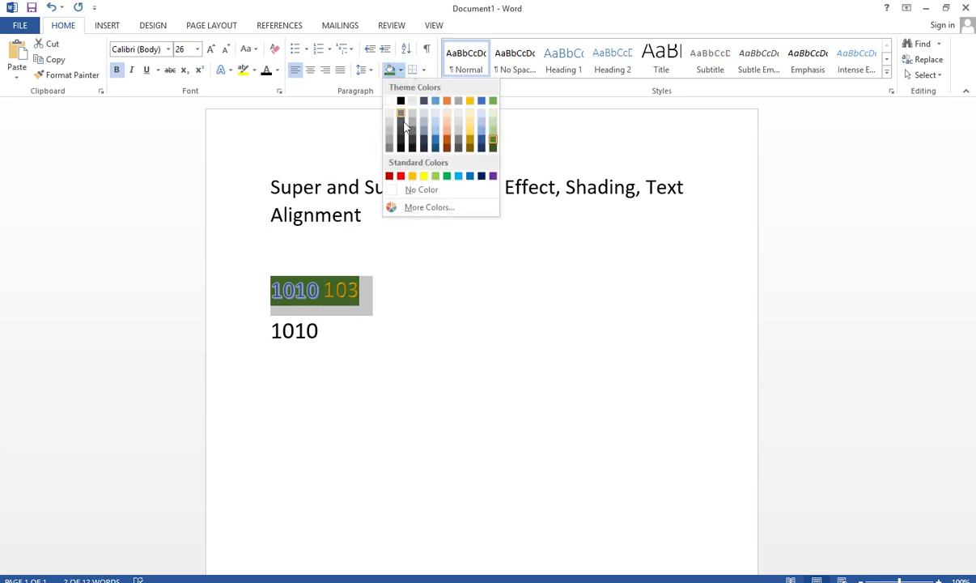
{"action": "left_click", "coordinate": [410, 191]}
{"action": "left_click", "coordinate": [353, 346]}
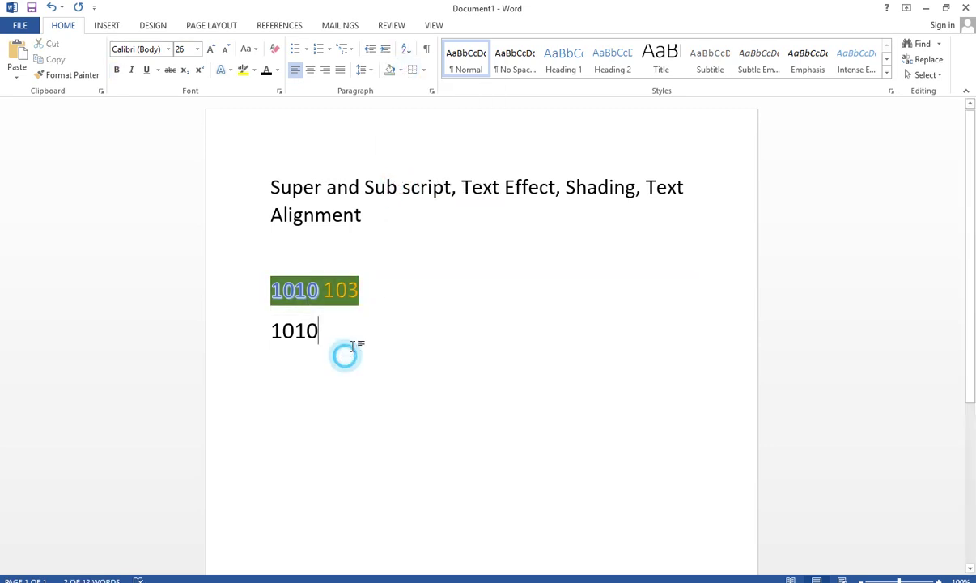
Remove the shading from just the text 1010 103, without its paragraph mark, using No Color.
{"action": "mouse_move", "coordinate": [365, 289]}
{"action": "left_mouse_down"}
{"action": "mouse_move", "coordinate": [271, 292]}
{"action": "mouse_move", "coordinate": [372, 290]}
{"action": "mouse_move", "coordinate": [346, 278]}
{"action": "mouse_move", "coordinate": [356, 277]}
{"action": "mouse_move", "coordinate": [366, 290]}
{"action": "mouse_move", "coordinate": [270, 285]}
{"action": "mouse_move", "coordinate": [368, 290]}
{"action": "mouse_move", "coordinate": [350, 283]}
{"action": "left_mouse_up"}
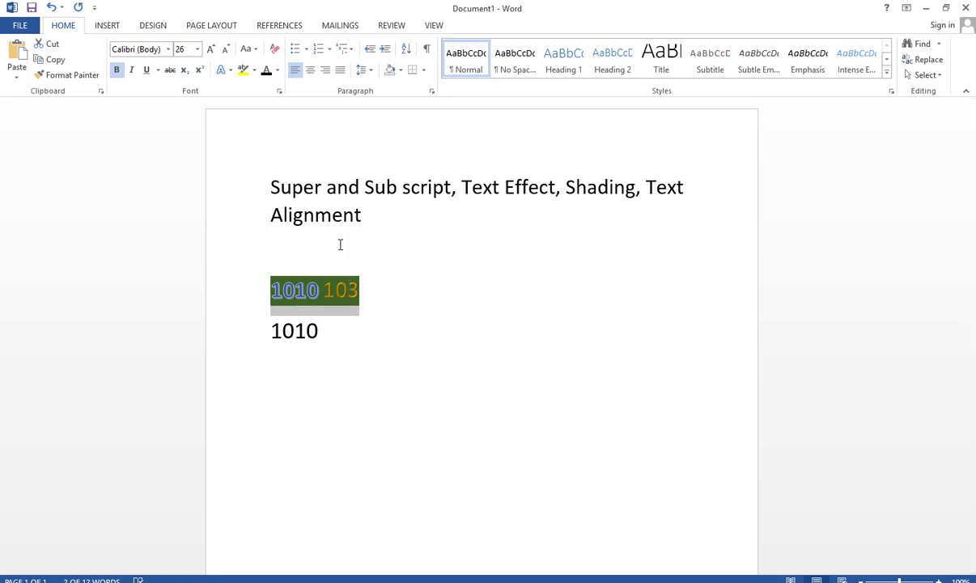
{"action": "left_click", "coordinate": [401, 70]}
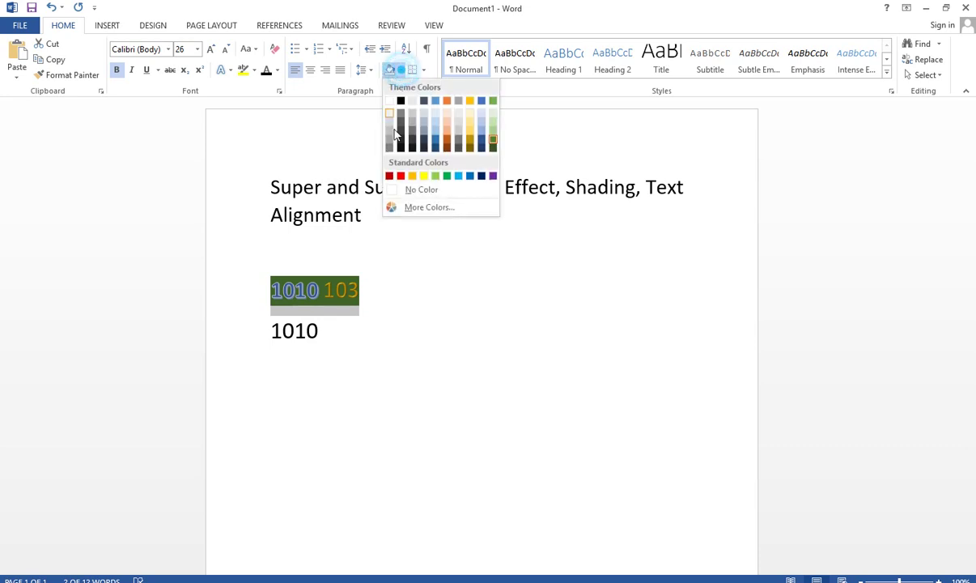
{"action": "left_click", "coordinate": [398, 188]}
{"action": "left_click", "coordinate": [364, 333]}
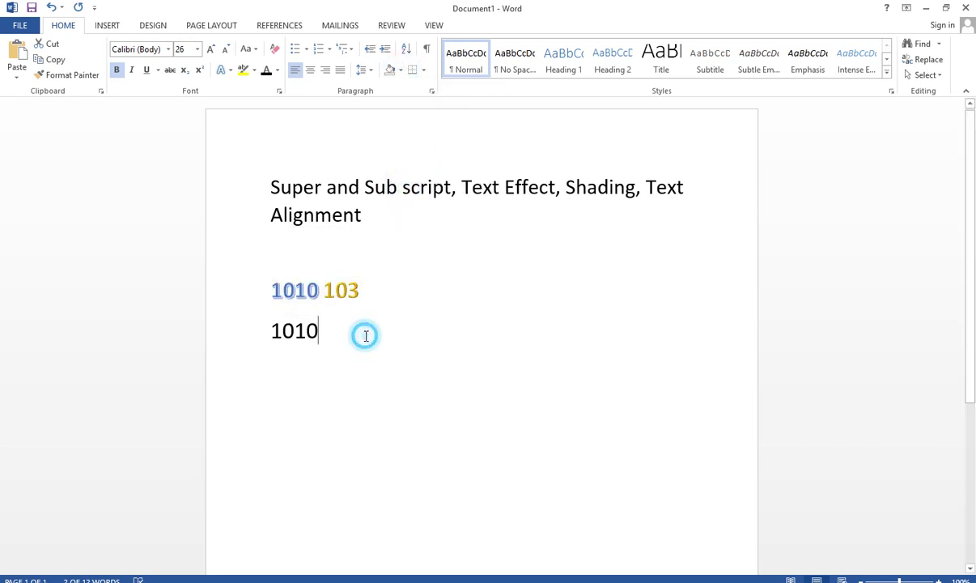
{"action": "triple_click", "coordinate": [270, 188]}
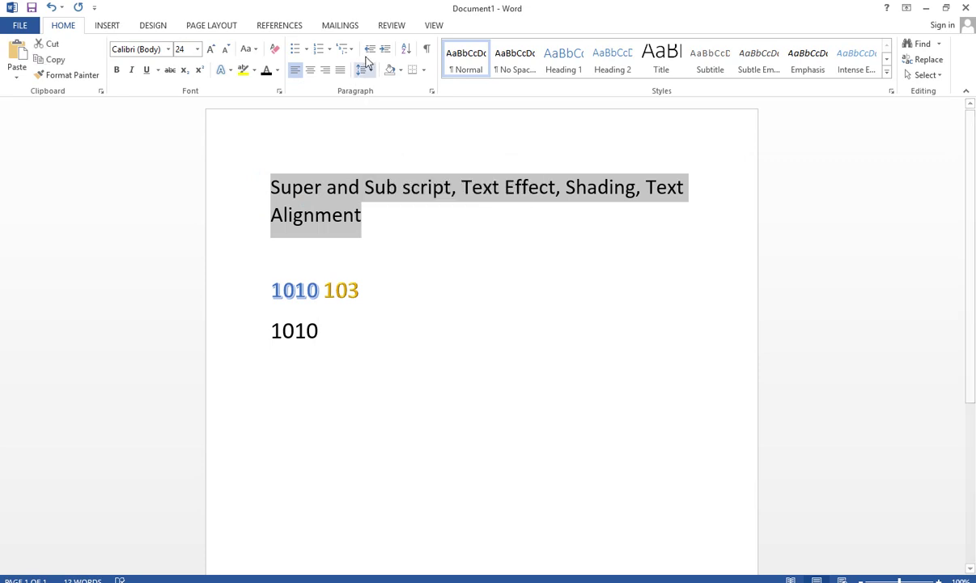
{"action": "left_click", "coordinate": [401, 71]}
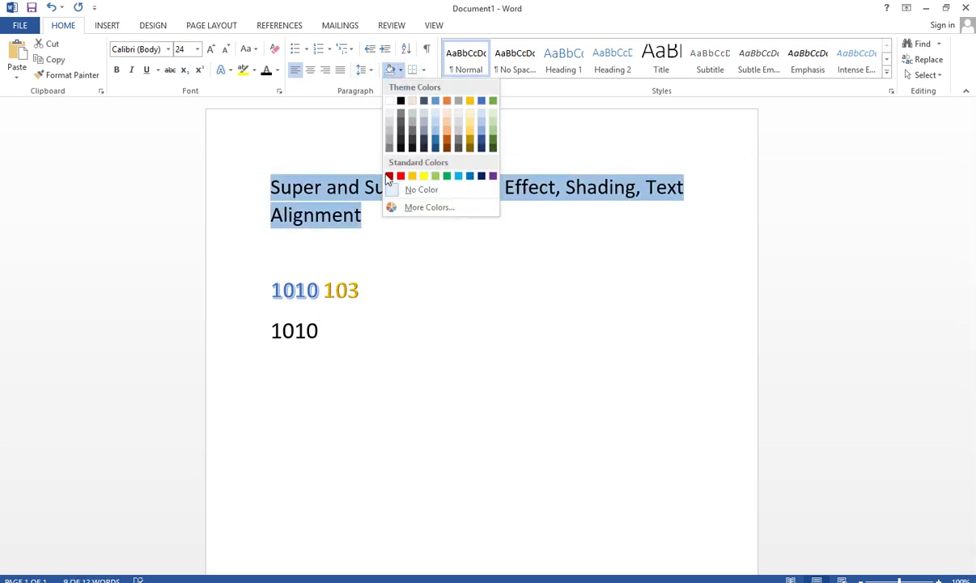
{"action": "left_click", "coordinate": [349, 321]}
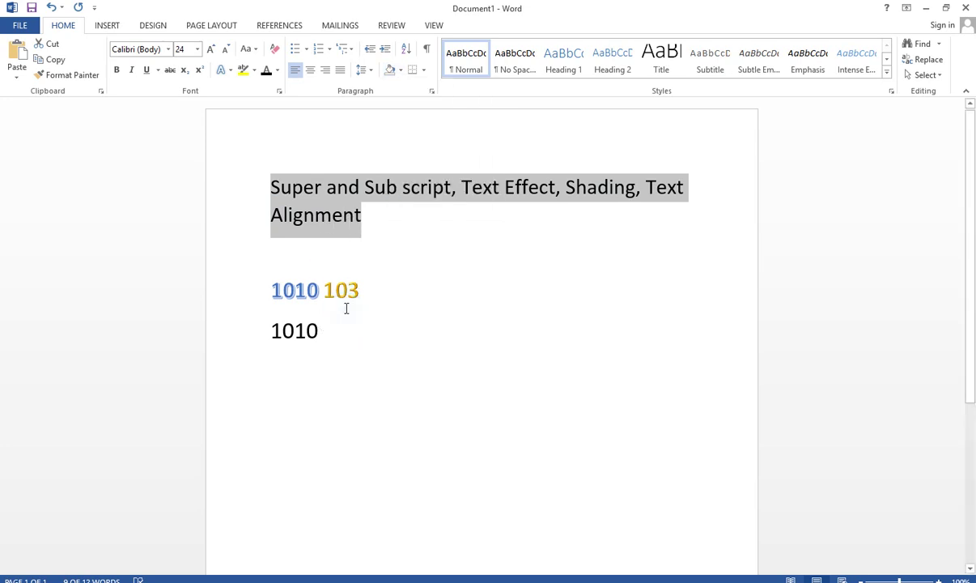
{"action": "left_click", "coordinate": [401, 217]}
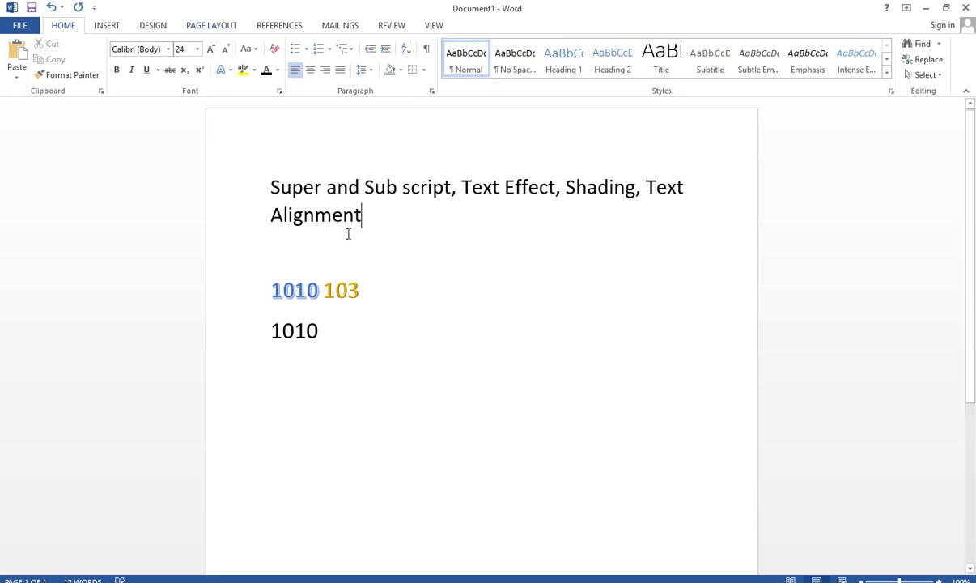
Align the heading paragraph left, center and right in turn, ending with right alignment.
{"action": "left_click", "coordinate": [296, 73]}
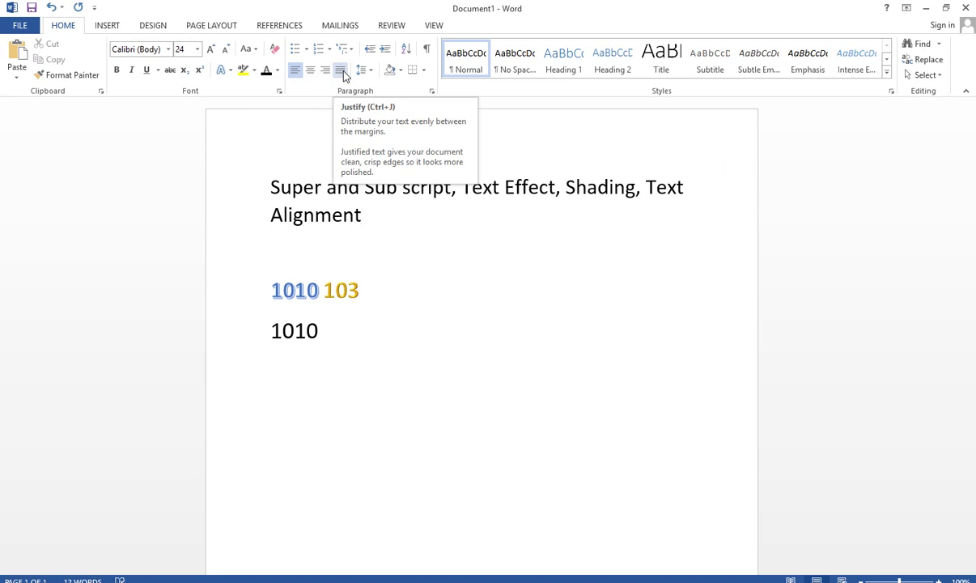
{"action": "left_click", "coordinate": [346, 340]}
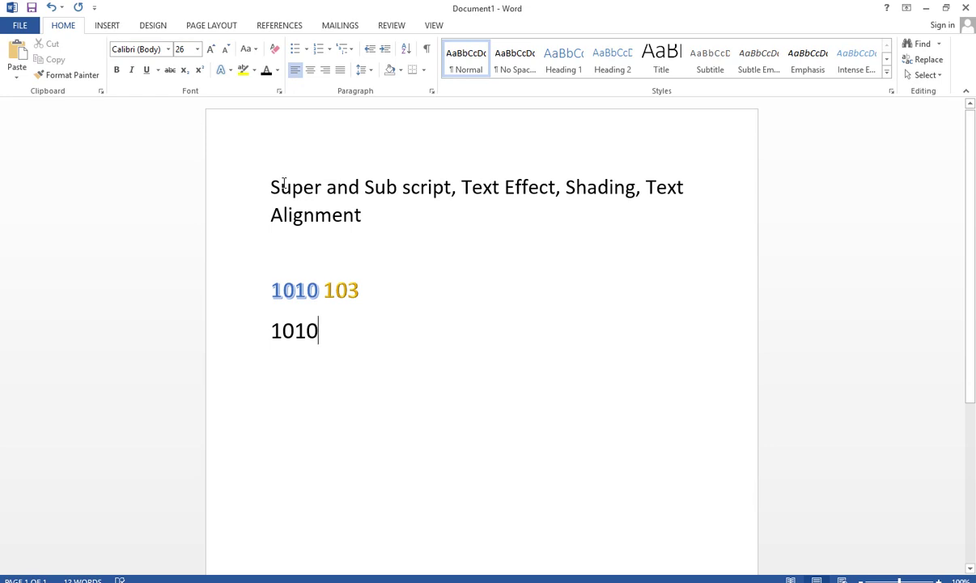
{"action": "left_click_drag", "start_coordinate": [270, 184], "coordinate": [362, 214]}
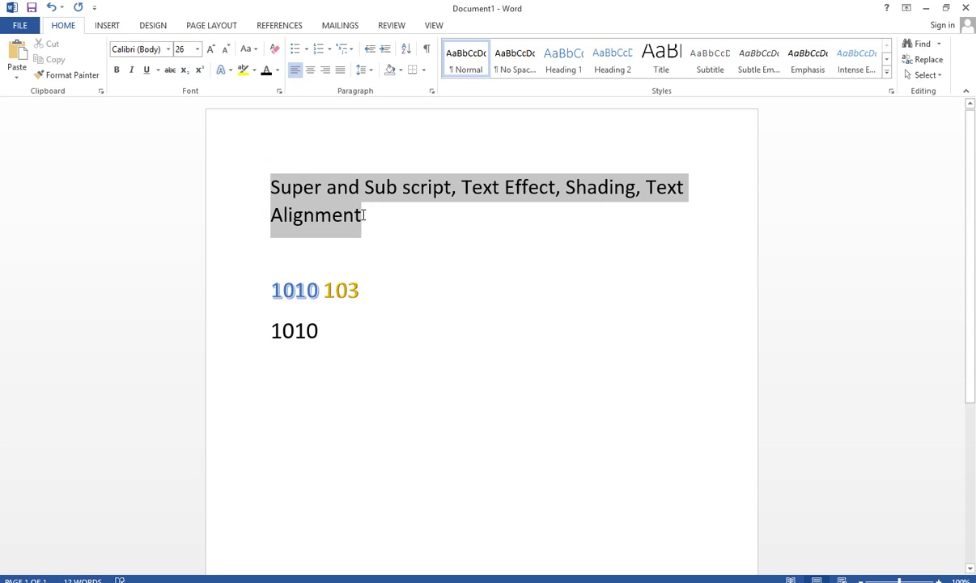
{"action": "left_click", "coordinate": [312, 71]}
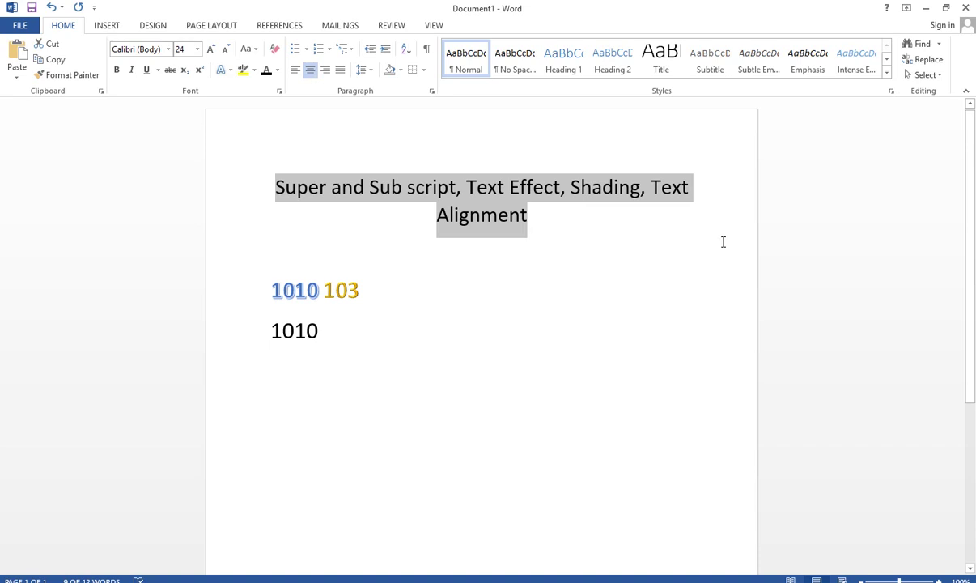
{"action": "left_click", "coordinate": [326, 70]}
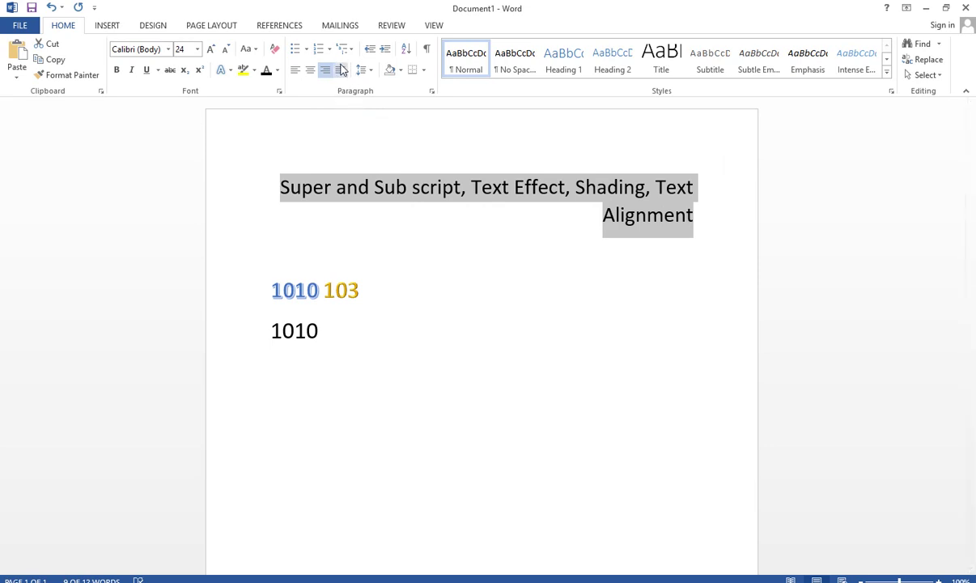
Justify the heading paragraph, try left, center and right alignment in turn, and finish with it centered.
{"action": "left_click", "coordinate": [341, 71]}
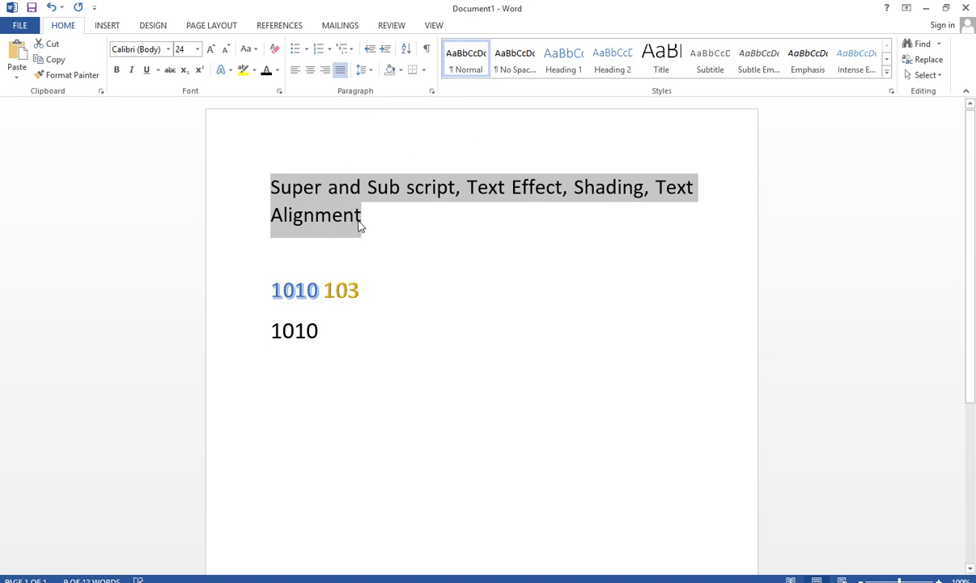
{"action": "left_click", "coordinate": [295, 71]}
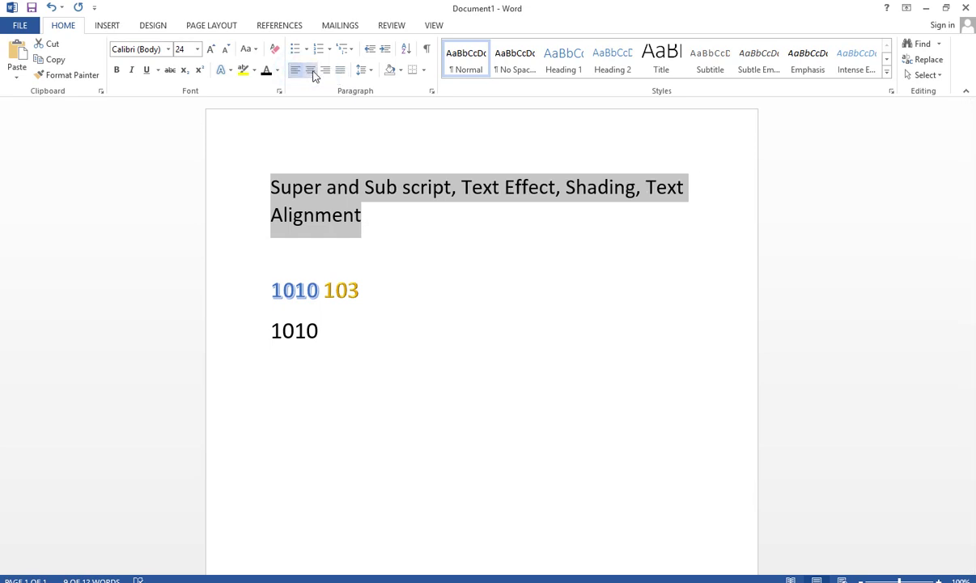
{"action": "left_click", "coordinate": [310, 71]}
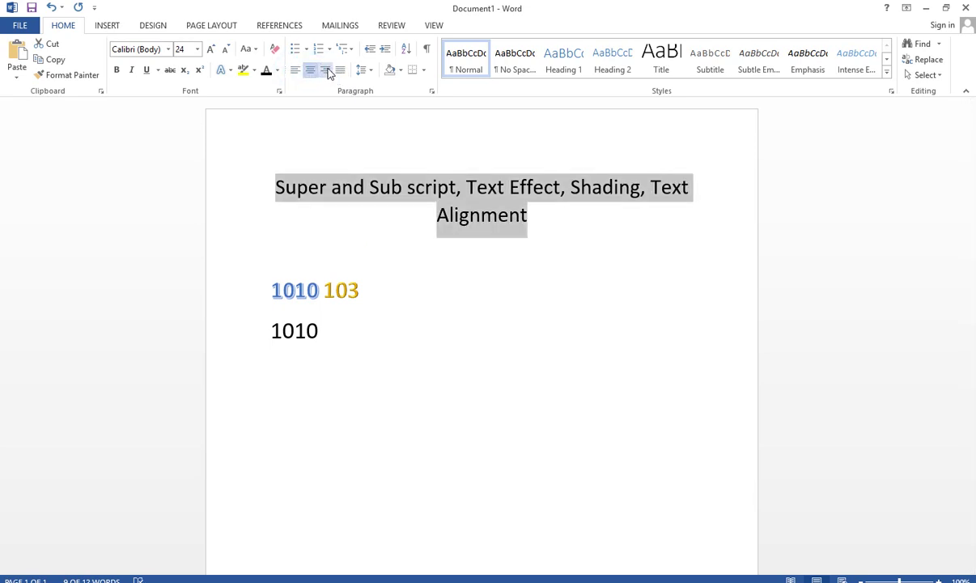
{"action": "left_click", "coordinate": [326, 71]}
{"action": "left_click", "coordinate": [310, 71]}
{"action": "left_click", "coordinate": [507, 253]}
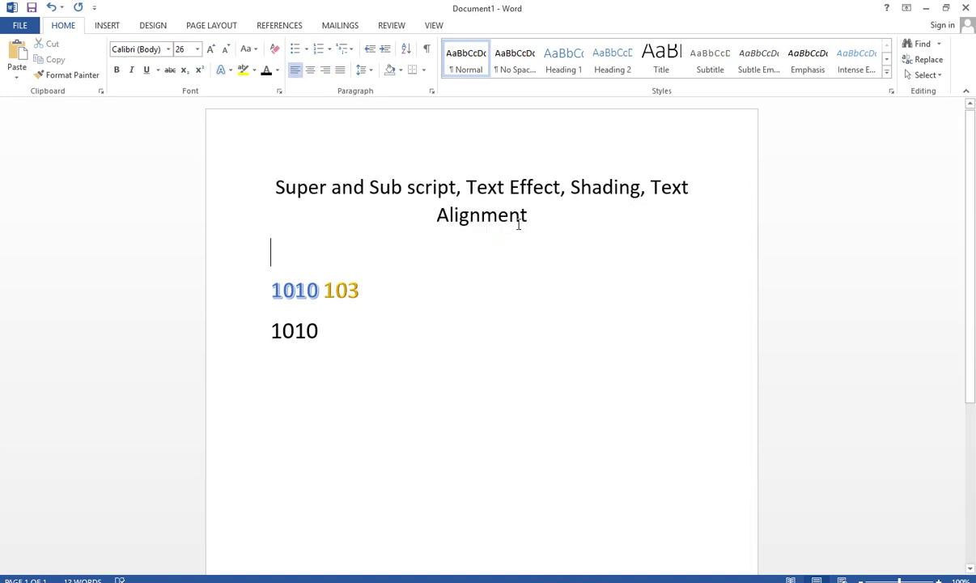
Insert a new empty paragraph directly below the centered heading and align it left.
{"action": "left_click", "coordinate": [532, 215]}
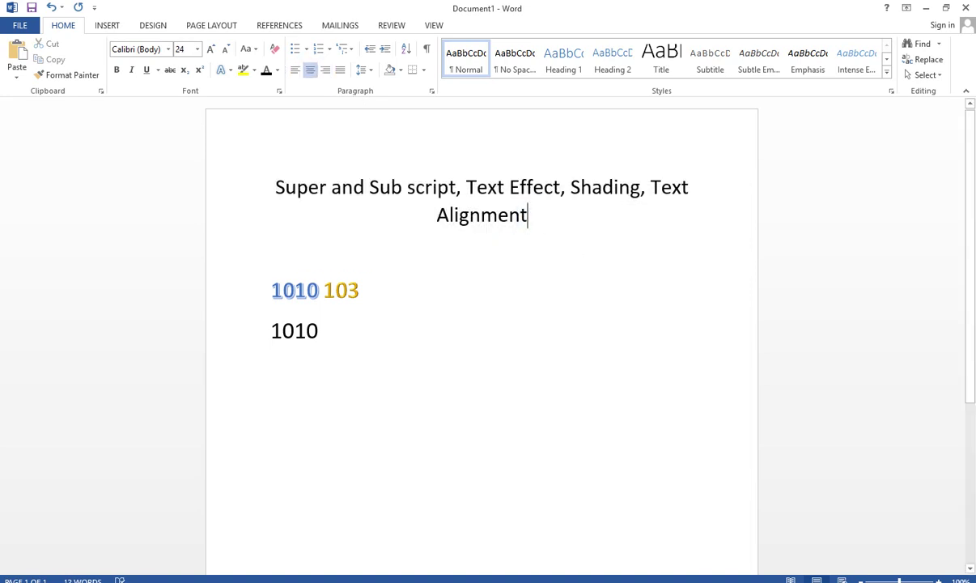
{"action": "key", "text": "Return"}
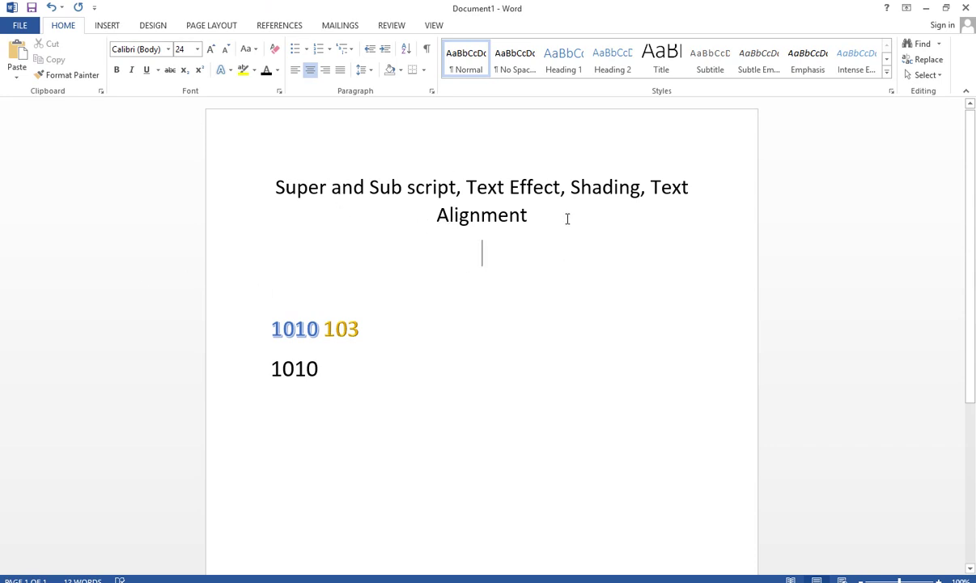
{"action": "double_click", "coordinate": [483, 251]}
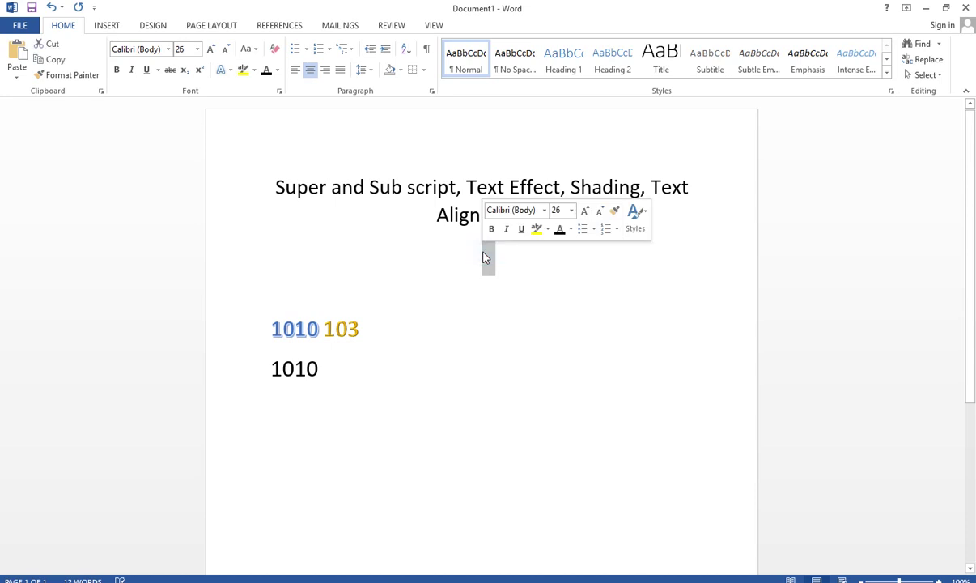
{"action": "left_click", "coordinate": [294, 71]}
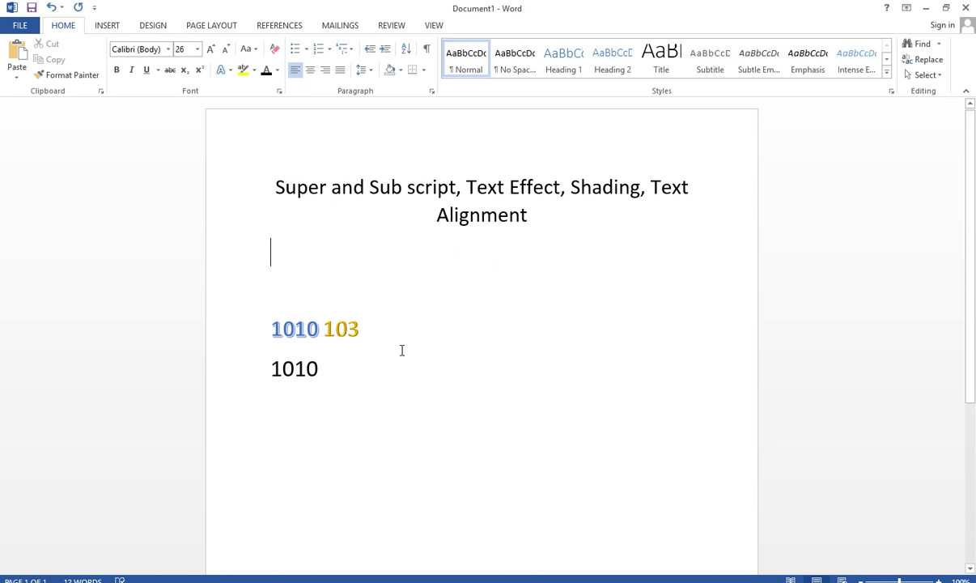
Enter the sentence "I will continue from here." in the left-aligned paragraph below the heading.
{"action": "type", "text": "I will c"}
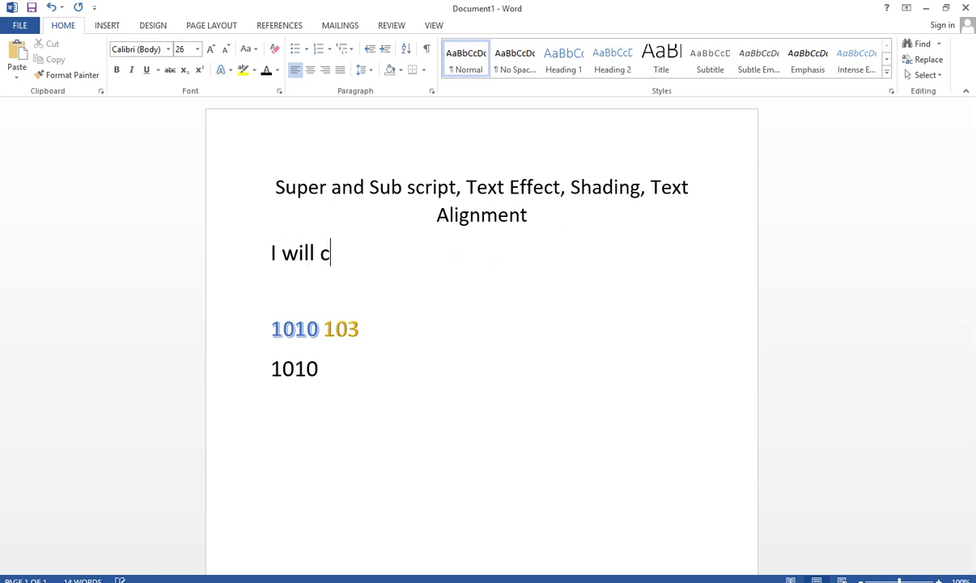
{"action": "type", "text": "oo"}
{"action": "key", "text": "BackSpace"}
{"action": "type", "text": "ntin"}
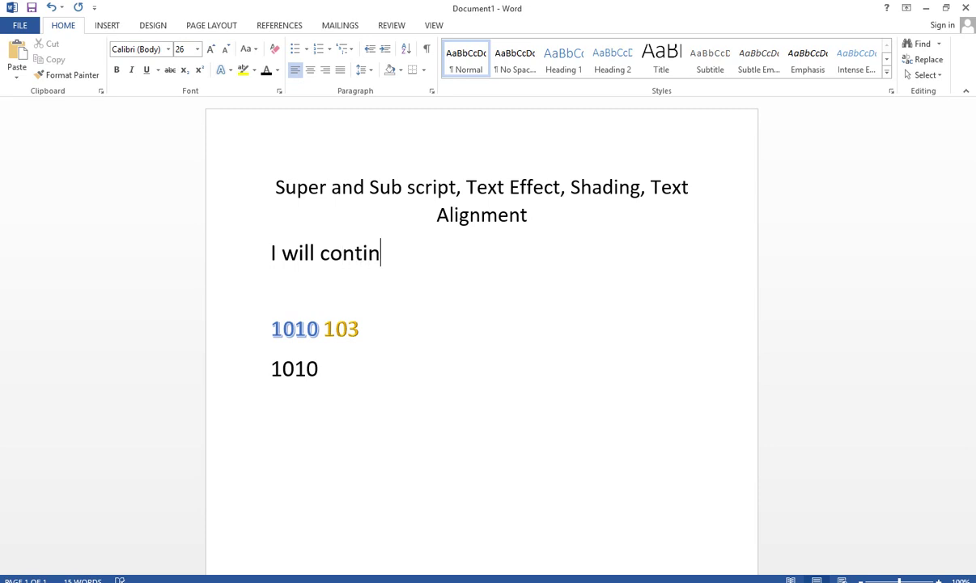
{"action": "type", "text": "ue from "}
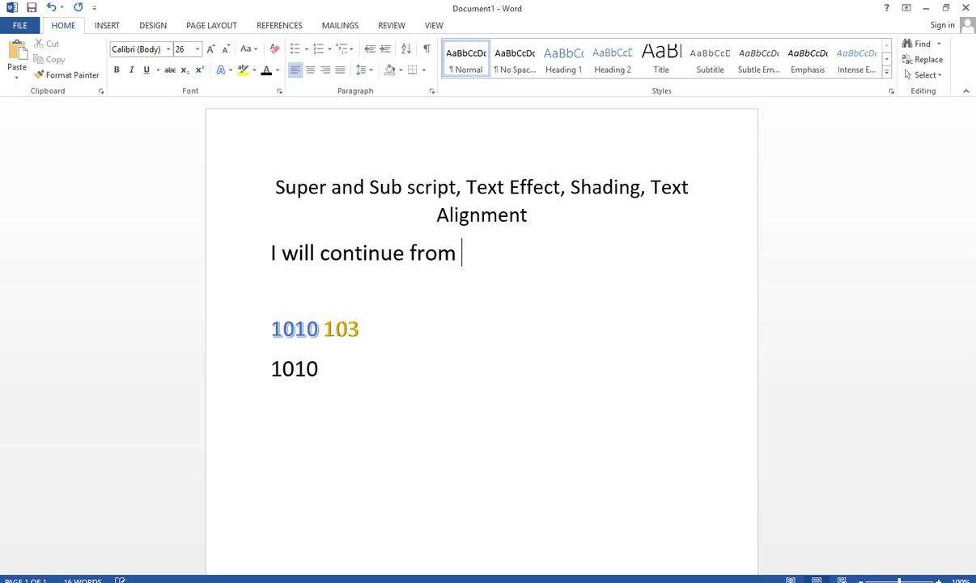
{"action": "type", "text": "here."}
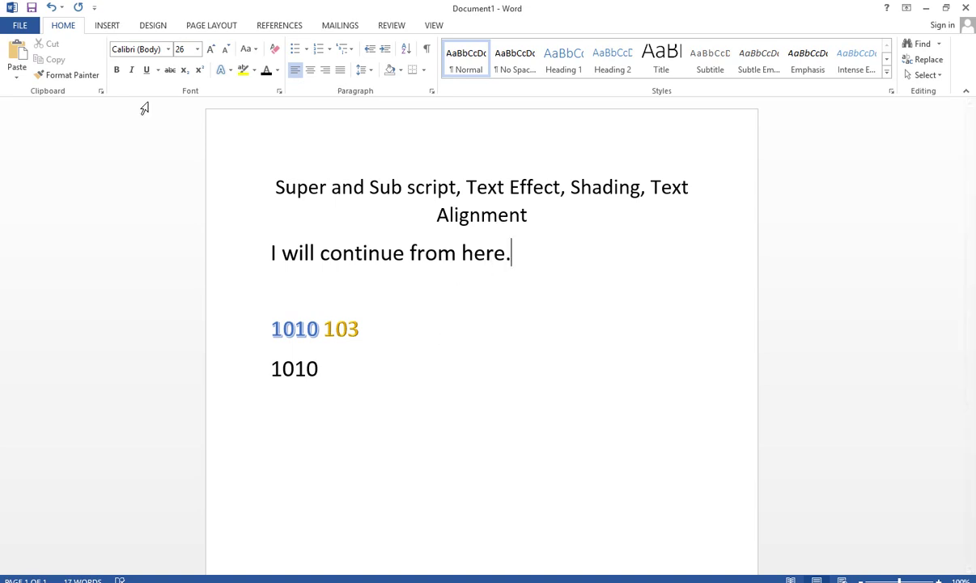
{"action": "left_click_drag", "start_coordinate": [273, 189], "coordinate": [456, 188]}
{"action": "left_click", "coordinate": [318, 331]}
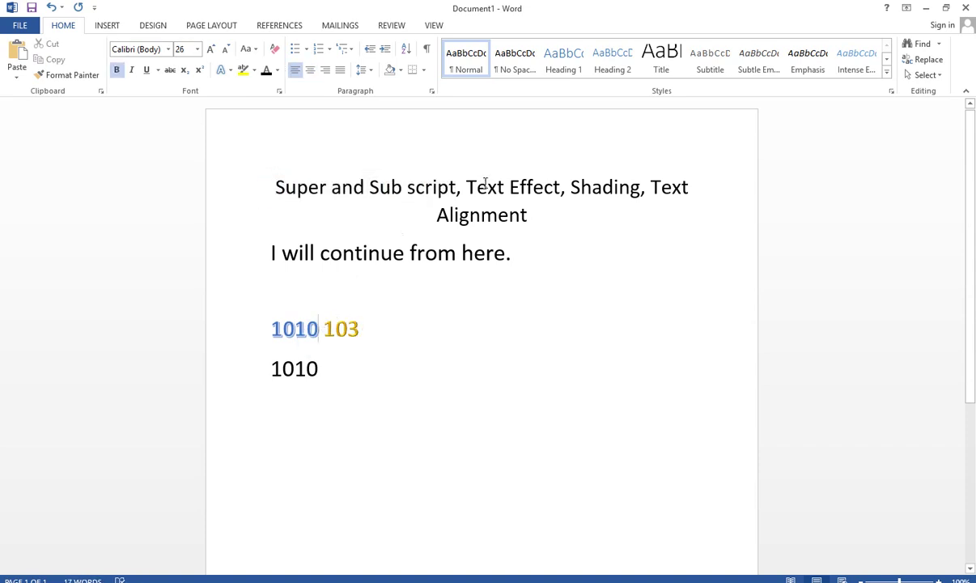
{"action": "left_click", "coordinate": [307, 329]}
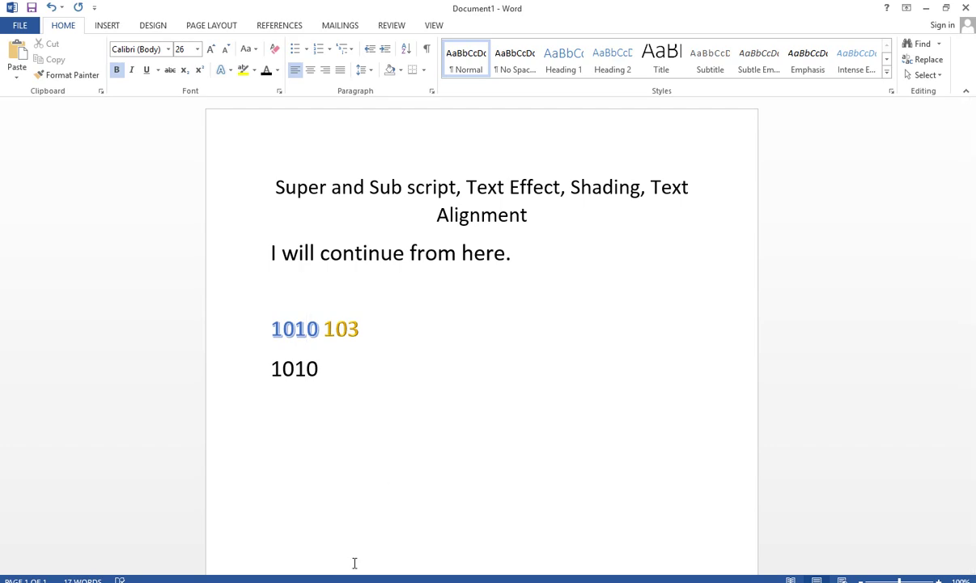
Switch to the Notepad topic list, check the topic that follows Text Alignment, and return to the Word document.
{"action": "key", "text": "alt+Tab"}
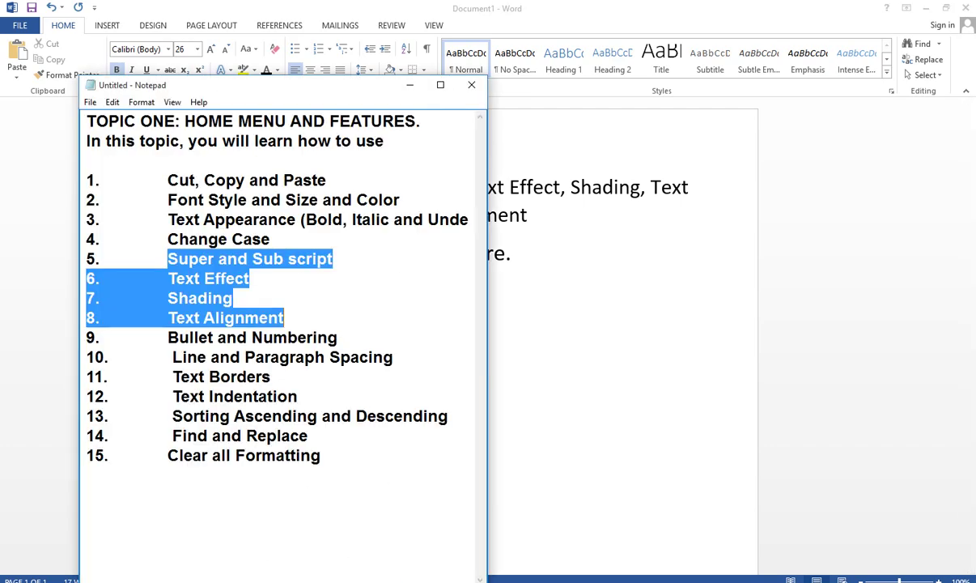
{"action": "left_click", "coordinate": [283, 340]}
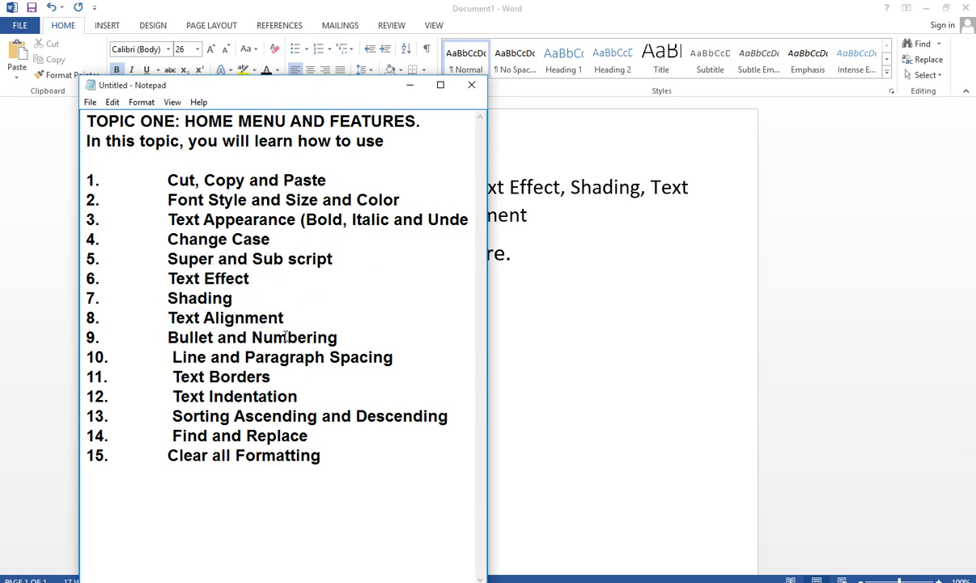
{"action": "left_click", "coordinate": [543, 253]}
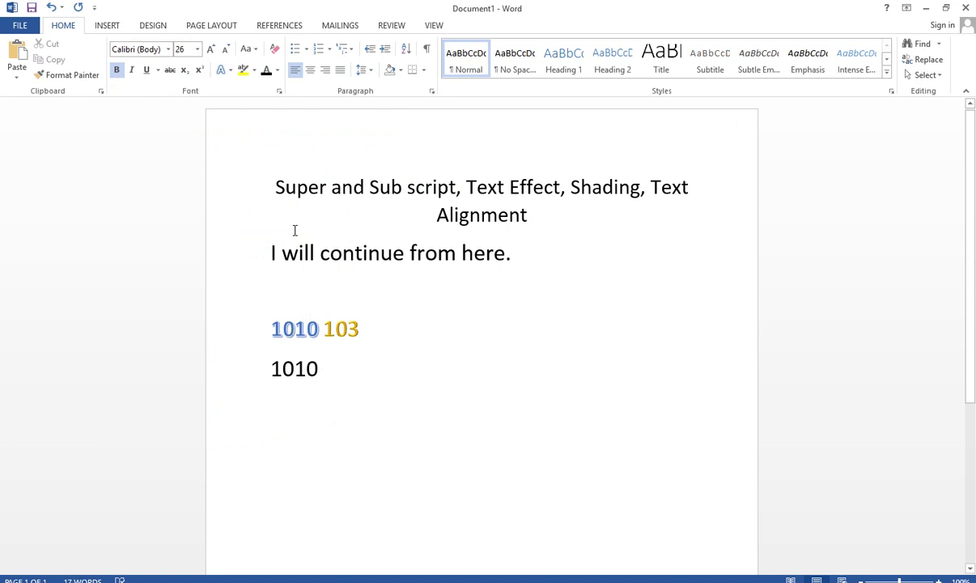
Delete the empty paragraph between the sentence and the first number line.
{"action": "left_click", "coordinate": [274, 302]}
{"action": "key", "text": "ctrl+b"}
{"action": "key", "text": "BackSpace"}
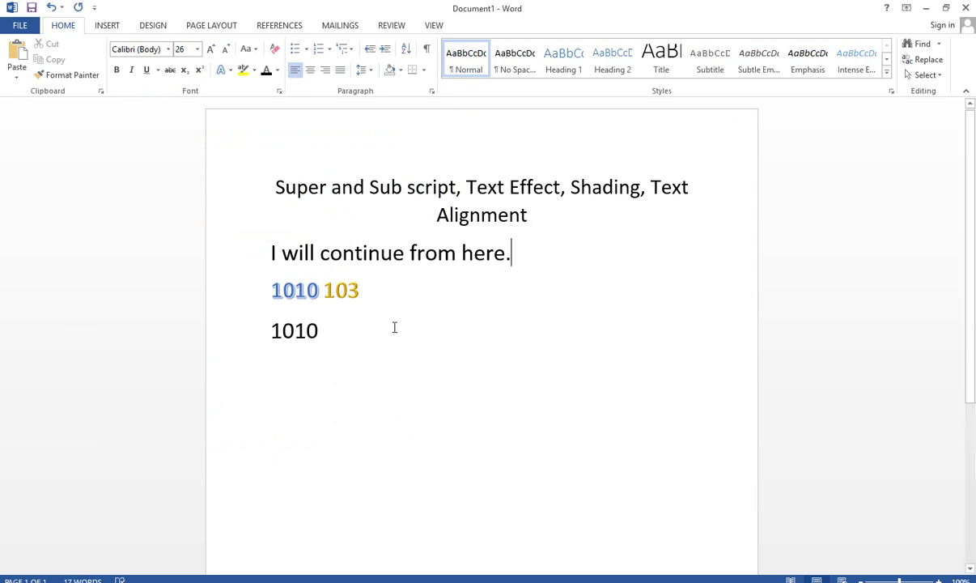
Highlight the sentence, the two number lines and the heading in turn to examine them as separate paragraphs.
{"action": "left_click_drag", "start_coordinate": [269, 253], "coordinate": [507, 253]}
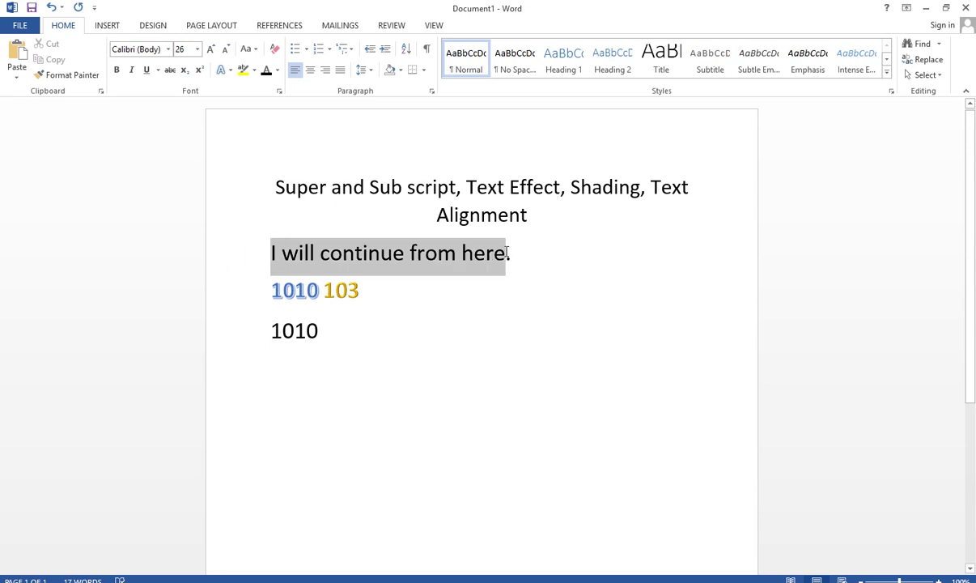
{"action": "left_click_drag", "start_coordinate": [270, 289], "coordinate": [369, 292]}
{"action": "left_click_drag", "start_coordinate": [265, 329], "coordinate": [305, 329]}
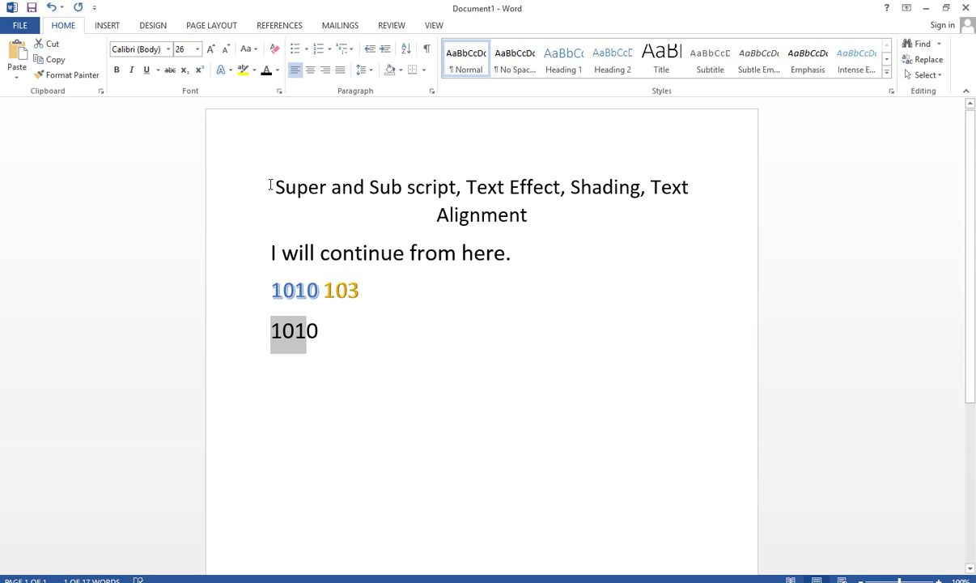
{"action": "left_click_drag", "start_coordinate": [269, 185], "coordinate": [547, 214]}
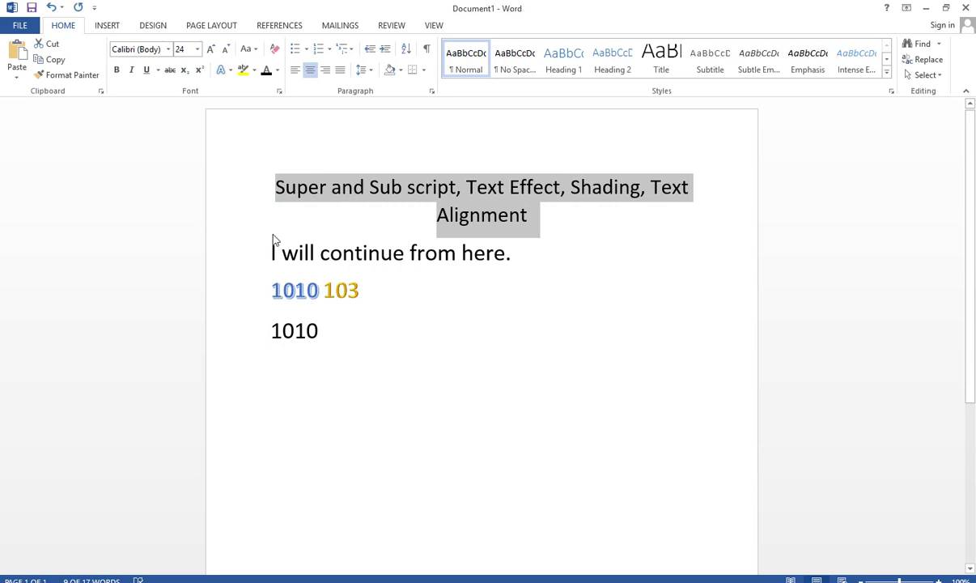
Split the heading into two paragraphs directly before the words Text Alignment.
{"action": "left_click", "coordinate": [630, 188]}
{"action": "left_click", "coordinate": [689, 185]}
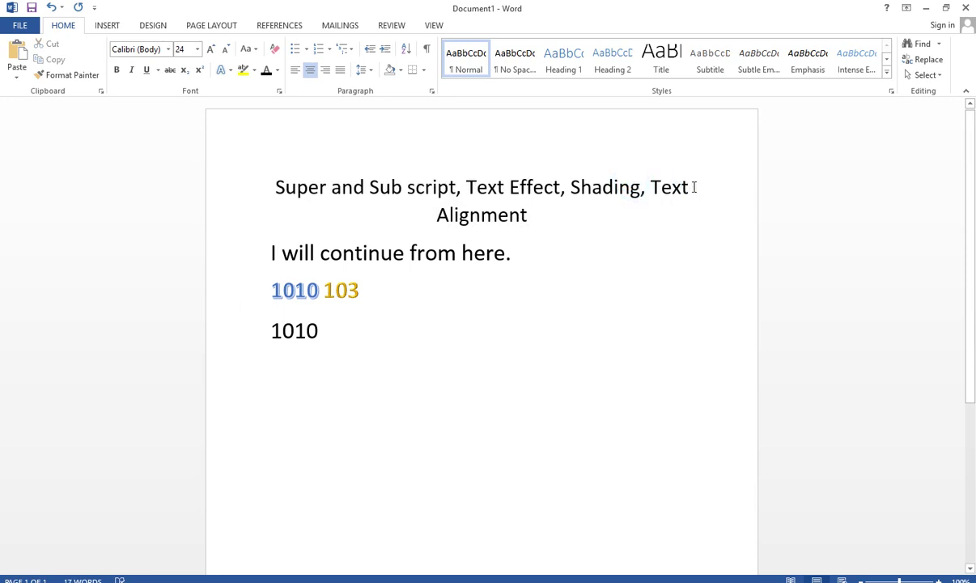
{"action": "left_click", "coordinate": [653, 185]}
{"action": "key", "text": "Return"}
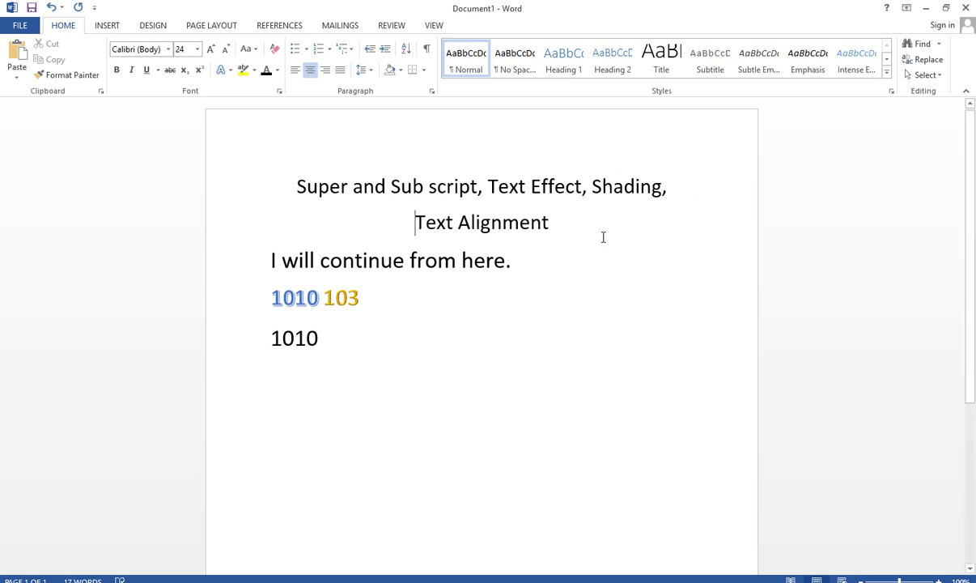
Highlight the two heading paragraphs and rejoin Text Alignment with the heading's first part as a single paragraph.
{"action": "left_click_drag", "start_coordinate": [482, 229], "coordinate": [449, 186]}
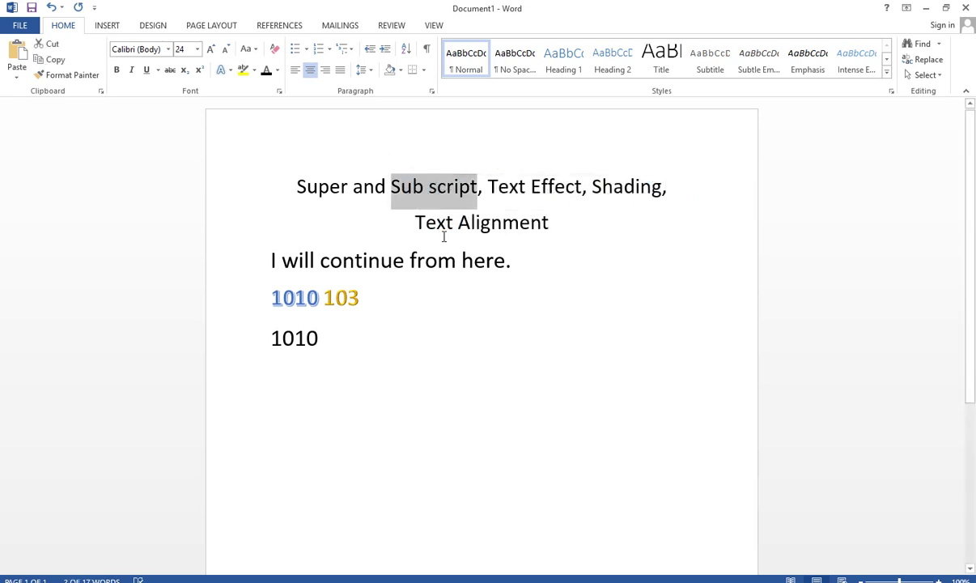
{"action": "left_click", "coordinate": [349, 186]}
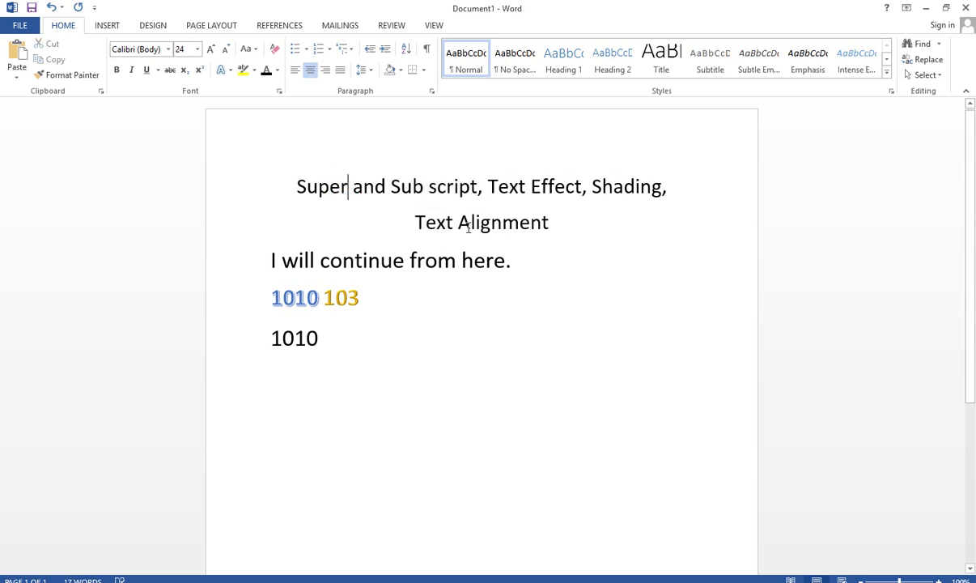
{"action": "left_click", "coordinate": [471, 223]}
{"action": "left_click_drag", "start_coordinate": [297, 187], "coordinate": [561, 220]}
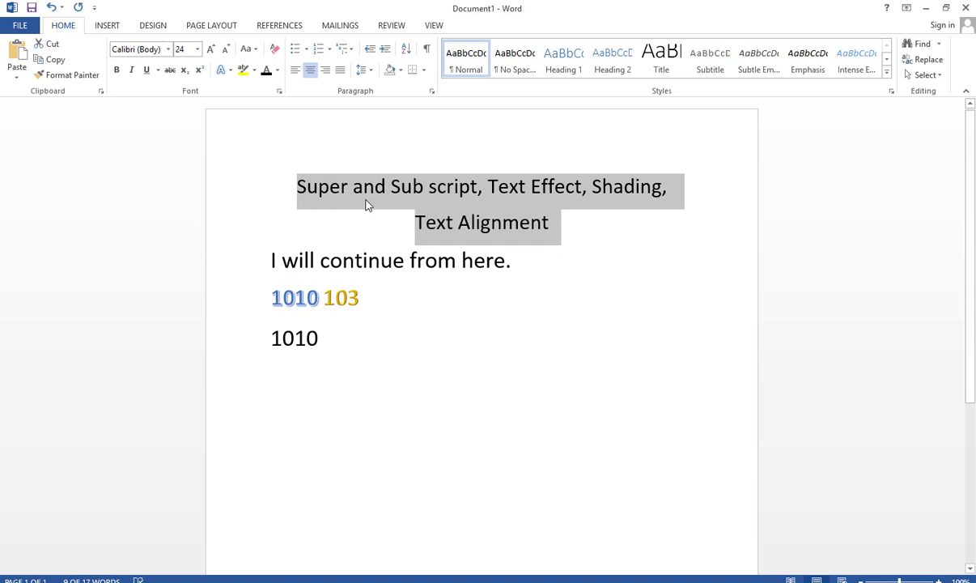
{"action": "left_click", "coordinate": [416, 223]}
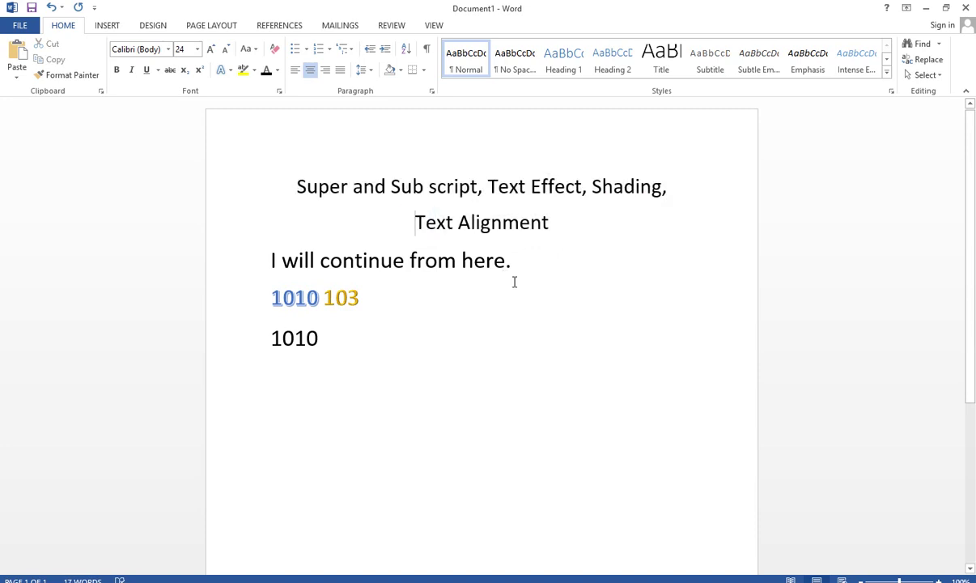
{"action": "key", "text": "BackSpace"}
{"action": "key", "text": "BackSpace"}
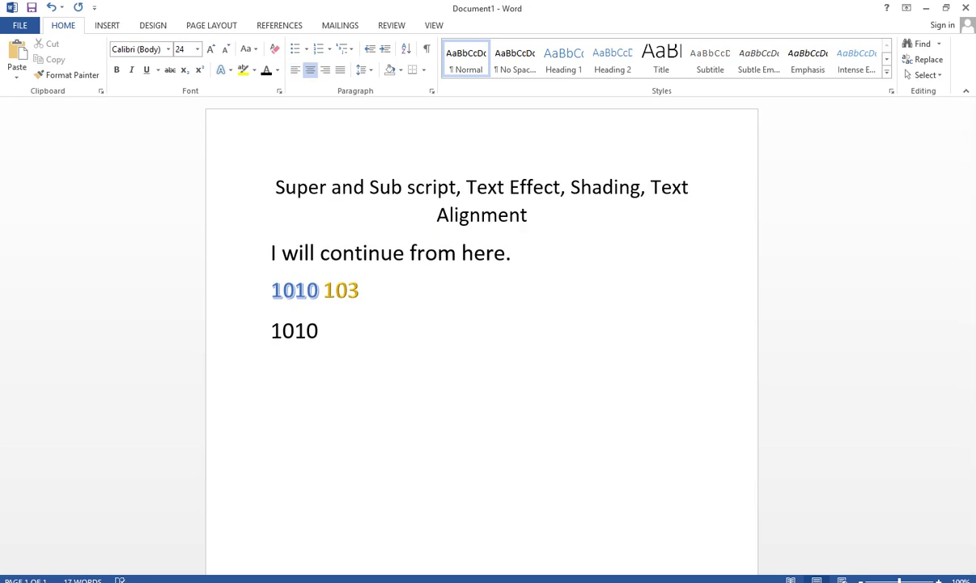
Apply the four-diamond bullet from the Bullet Library to the whole heading paragraph.
{"action": "left_click", "coordinate": [273, 185]}
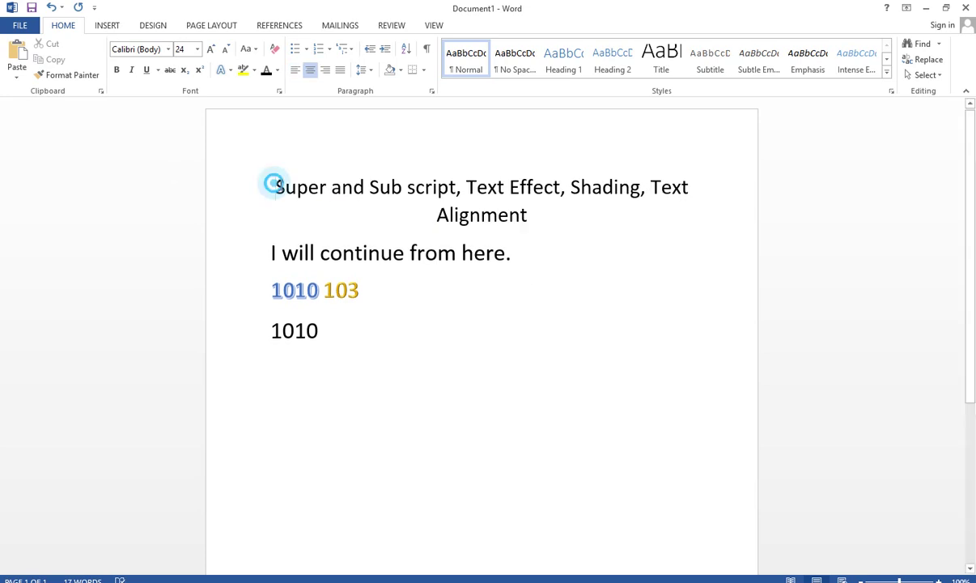
{"action": "left_click_drag", "start_coordinate": [274, 185], "coordinate": [548, 215]}
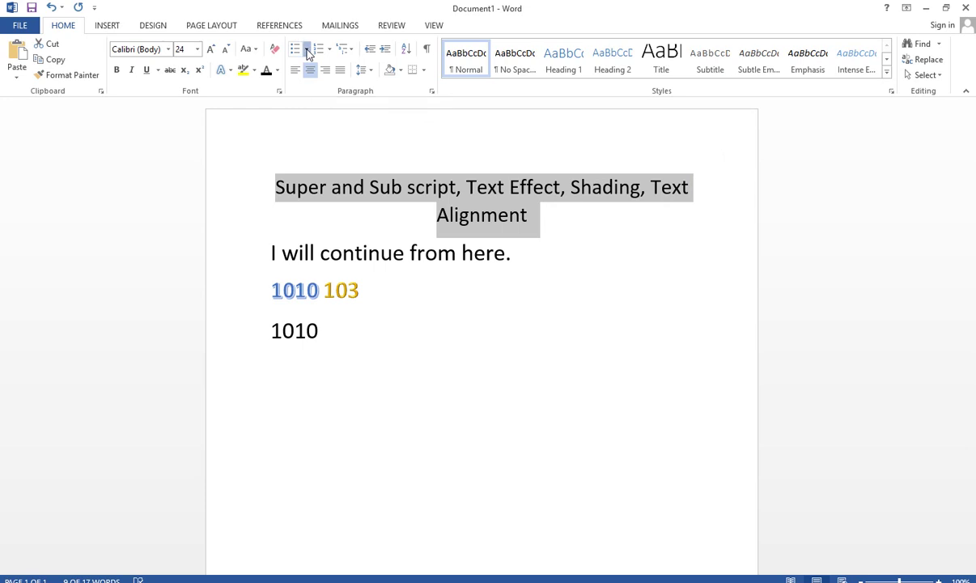
{"action": "left_click", "coordinate": [308, 51]}
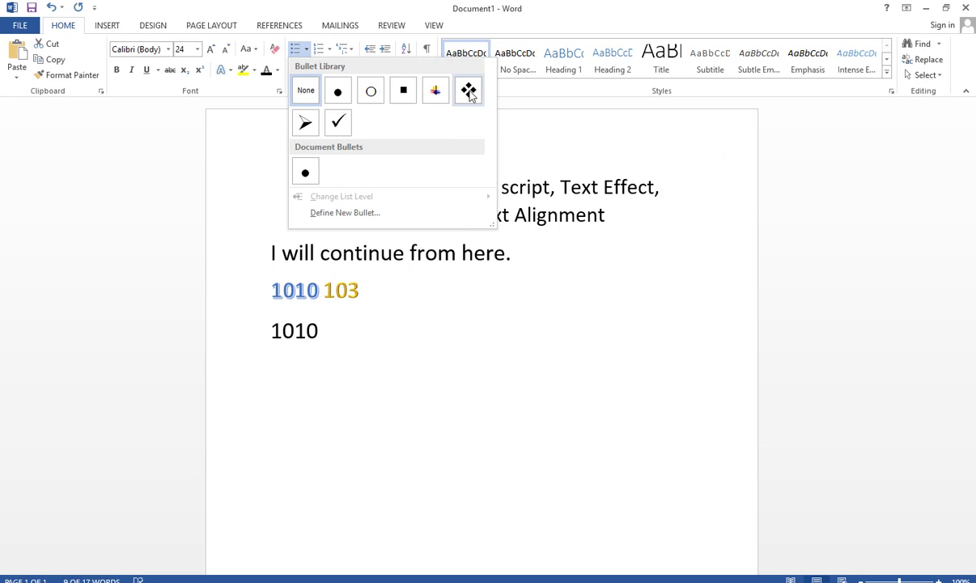
{"action": "left_click", "coordinate": [469, 92]}
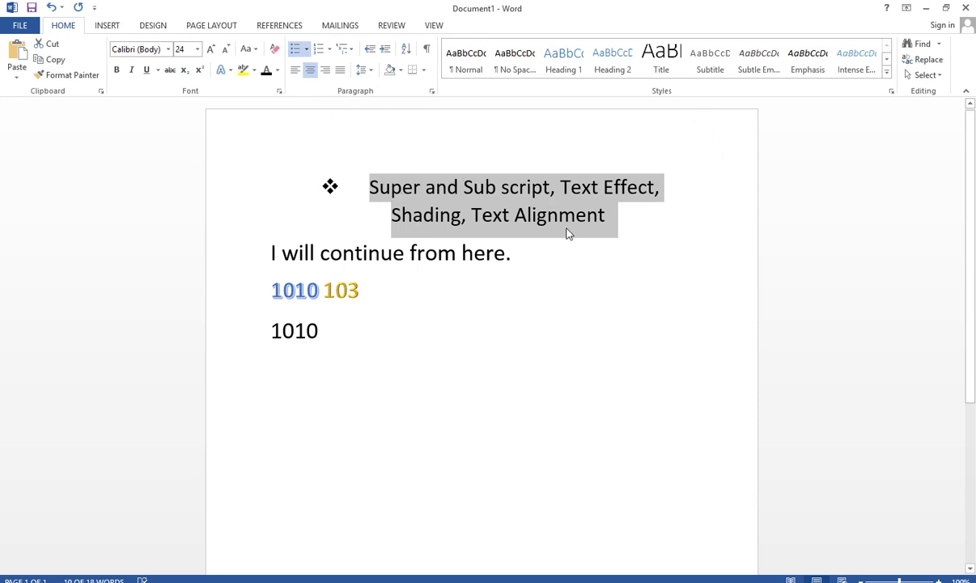
Split the bulleted heading directly before Text Alignment so that it starts its own bulleted paragraph.
{"action": "left_click", "coordinate": [477, 215]}
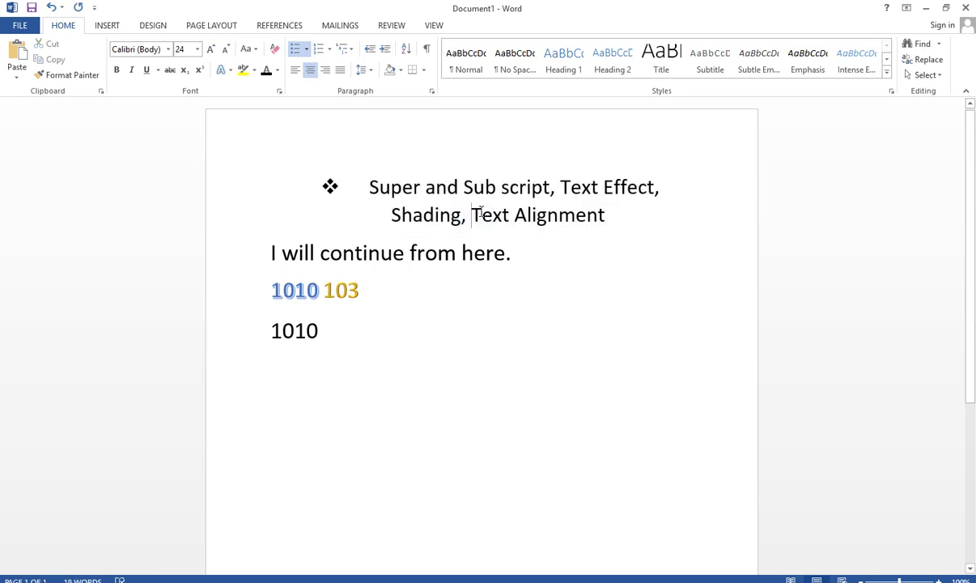
{"action": "left_click_drag", "start_coordinate": [474, 214], "coordinate": [588, 212]}
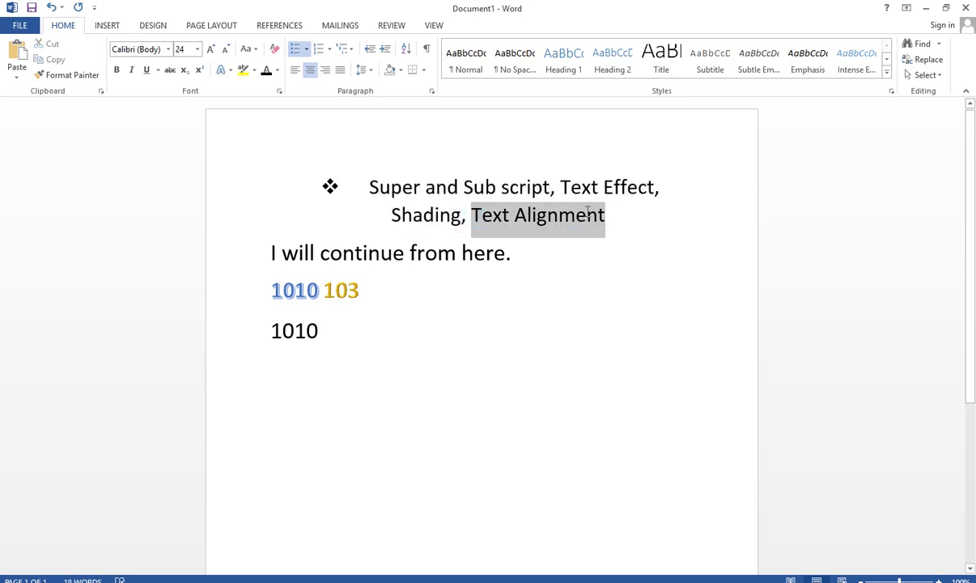
{"action": "left_click", "coordinate": [470, 214]}
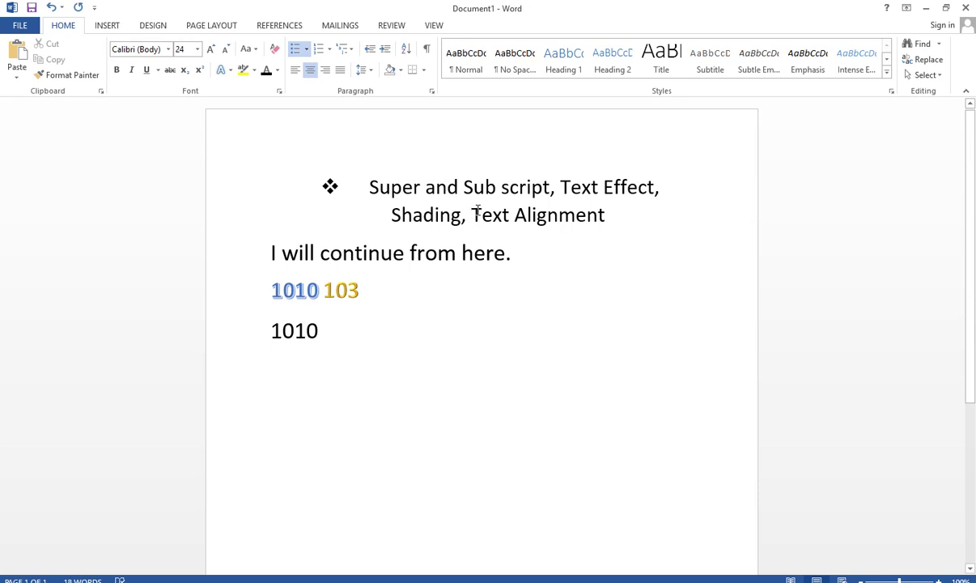
{"action": "key", "text": "Return"}
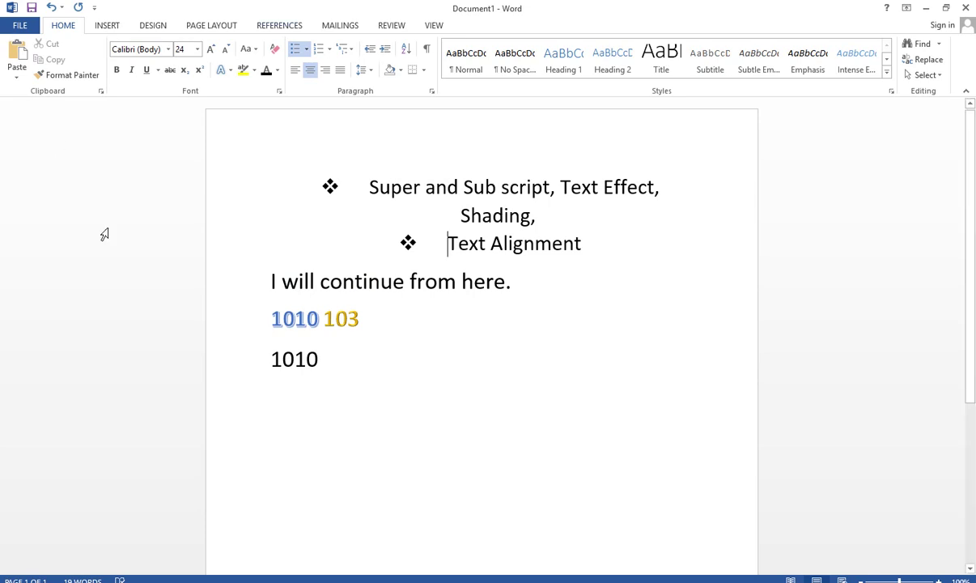
Apply the multicoloured cross bullet from the Bullet Library to the sentence and the two number lines.
{"action": "left_click", "coordinate": [293, 281]}
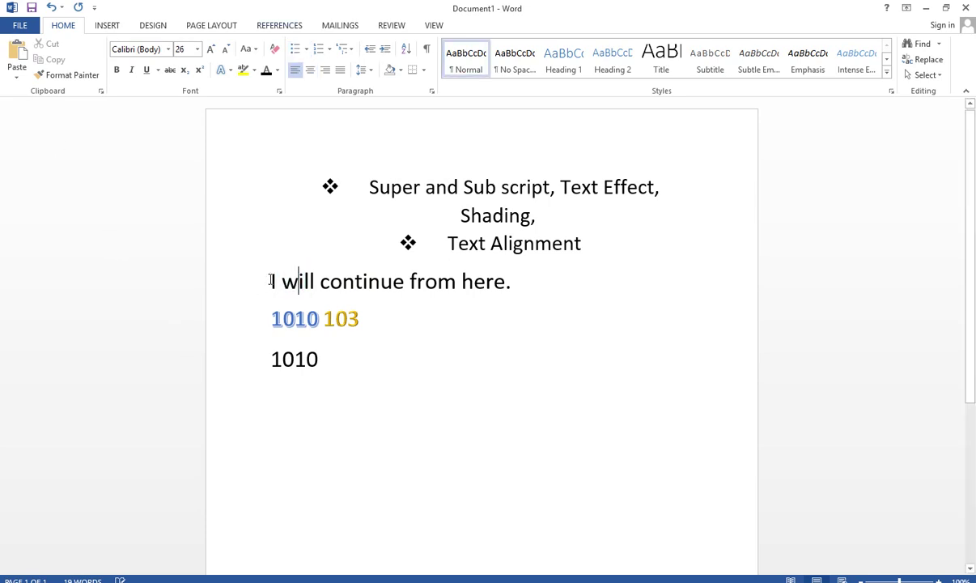
{"action": "left_click_drag", "start_coordinate": [271, 280], "coordinate": [341, 361]}
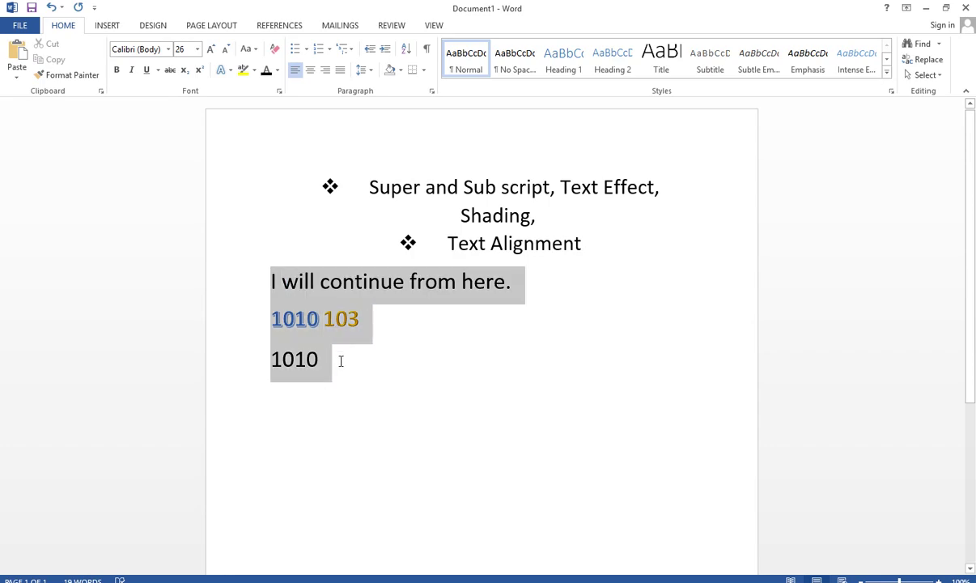
{"action": "left_click", "coordinate": [307, 50]}
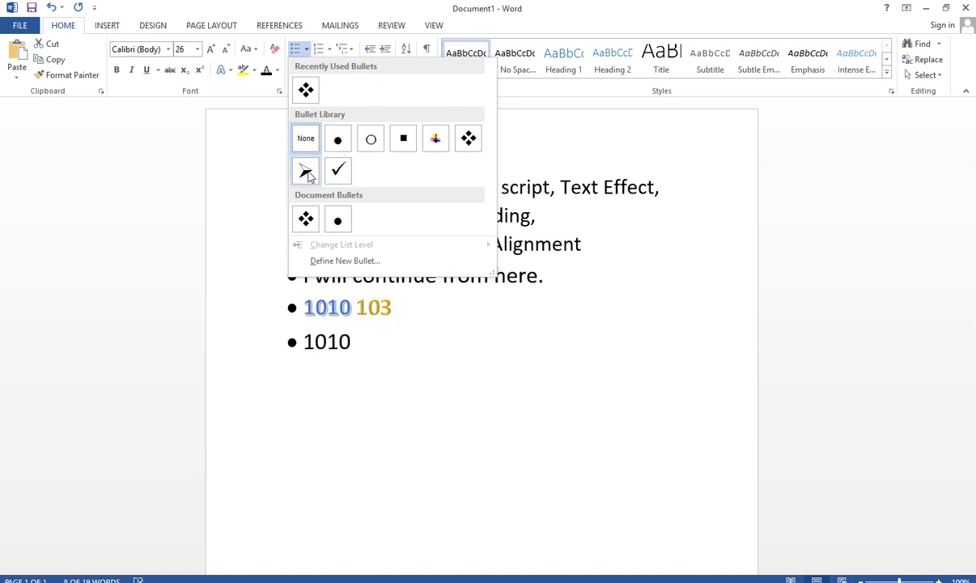
{"action": "left_click", "coordinate": [436, 142]}
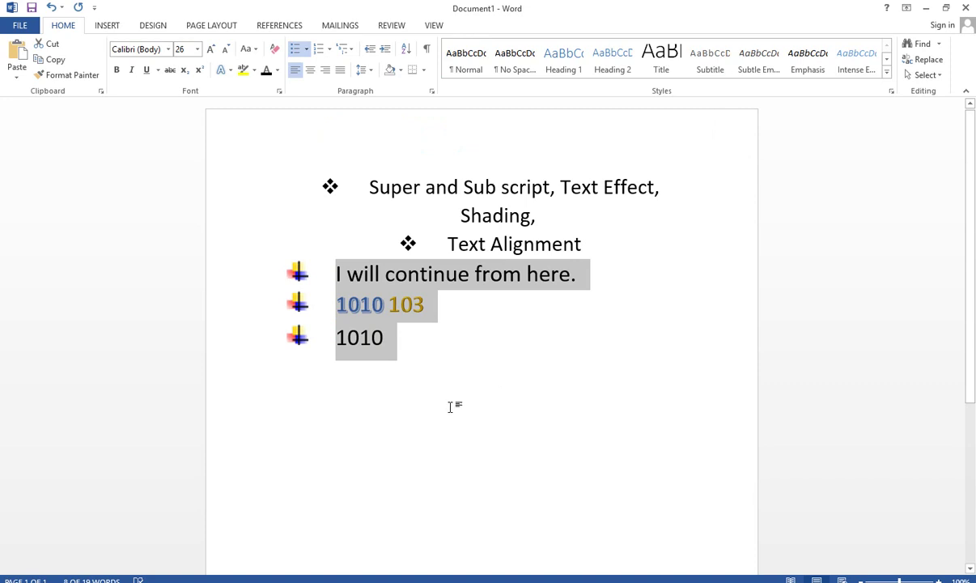
Remove the multicoloured bullets from the sentence and the two number lines.
{"action": "left_click", "coordinate": [367, 275]}
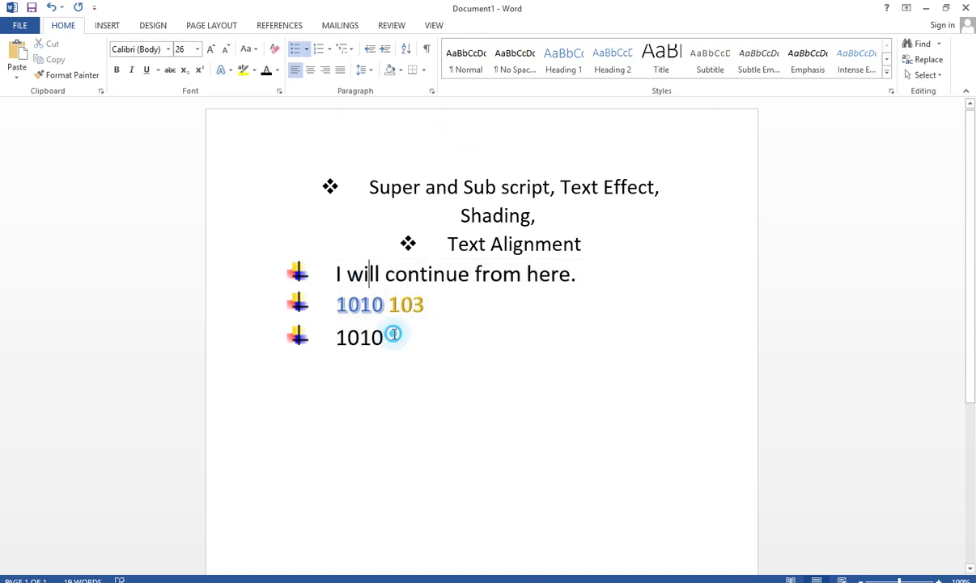
{"action": "left_click_drag", "start_coordinate": [392, 334], "coordinate": [293, 280]}
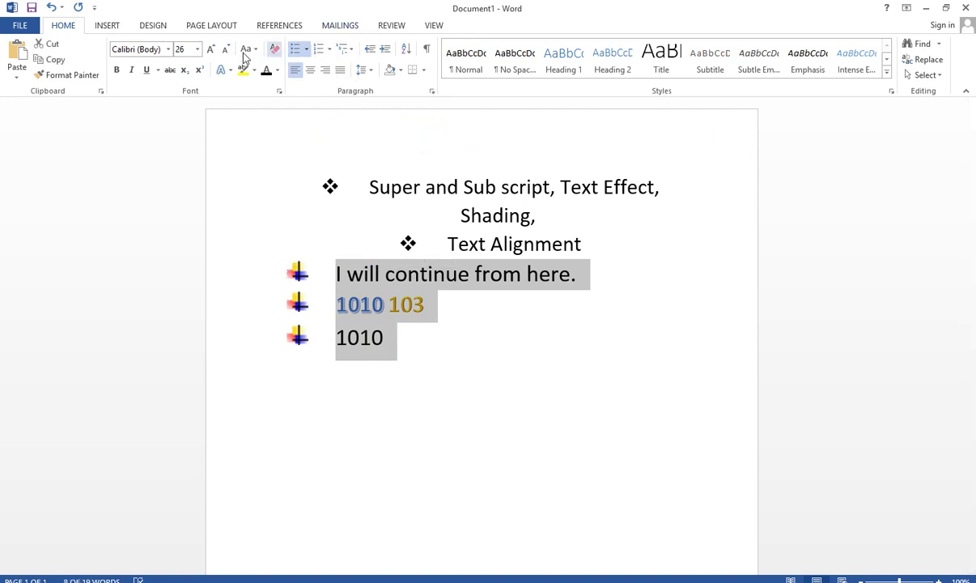
{"action": "left_click", "coordinate": [306, 51]}
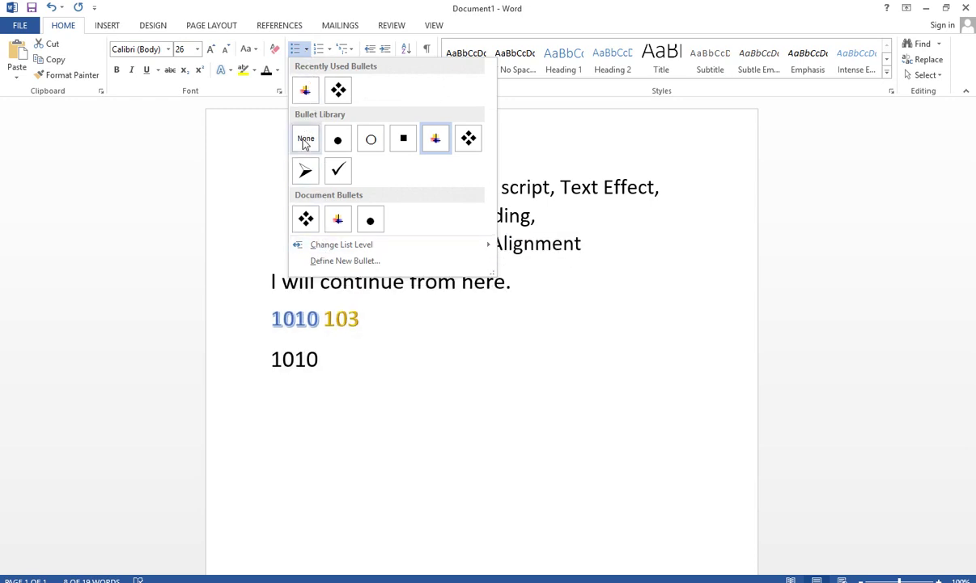
{"action": "left_click", "coordinate": [306, 141]}
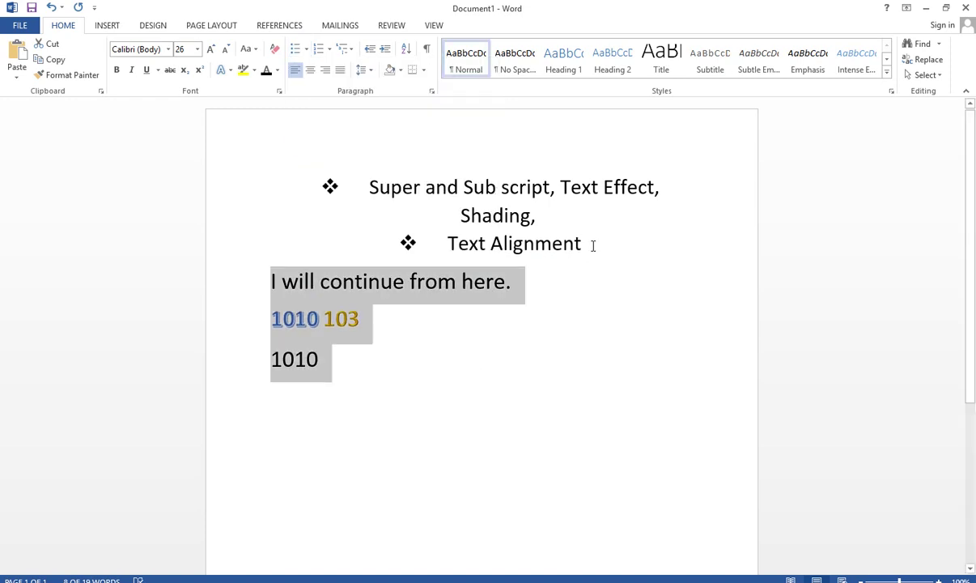
Remove the four-diamond bullets from both heading paragraphs.
{"action": "left_click_drag", "start_coordinate": [593, 247], "coordinate": [292, 194]}
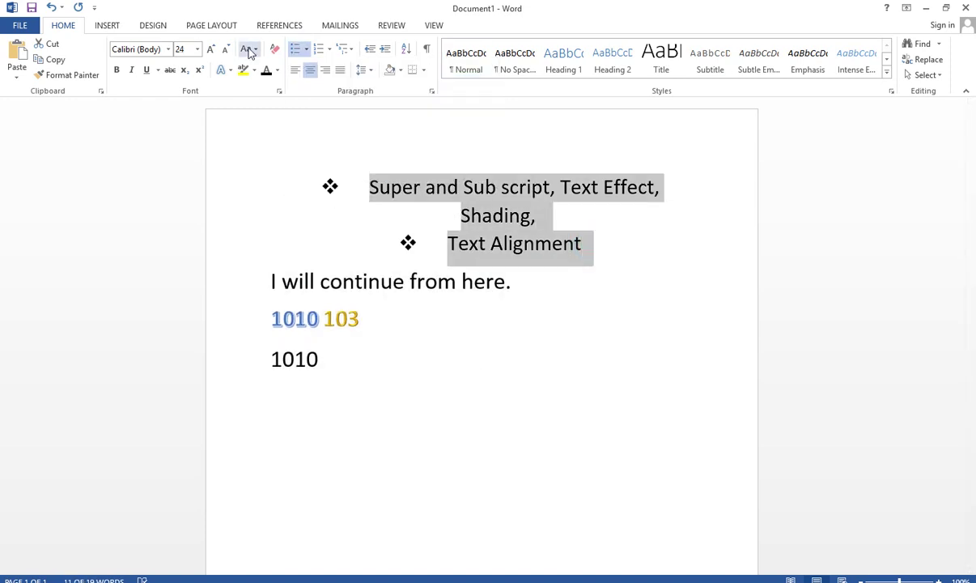
{"action": "left_click", "coordinate": [307, 51]}
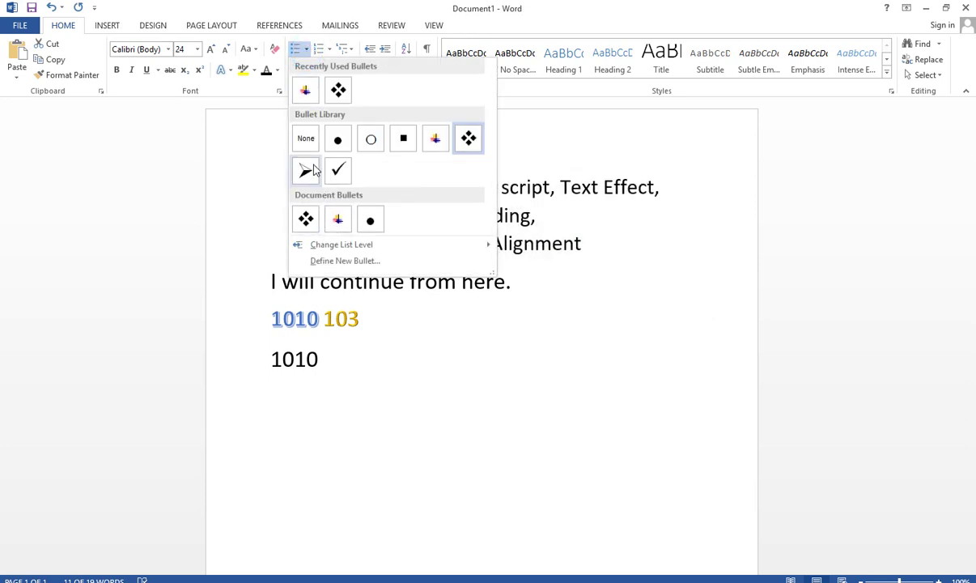
{"action": "left_click", "coordinate": [308, 140]}
{"action": "left_click", "coordinate": [422, 259]}
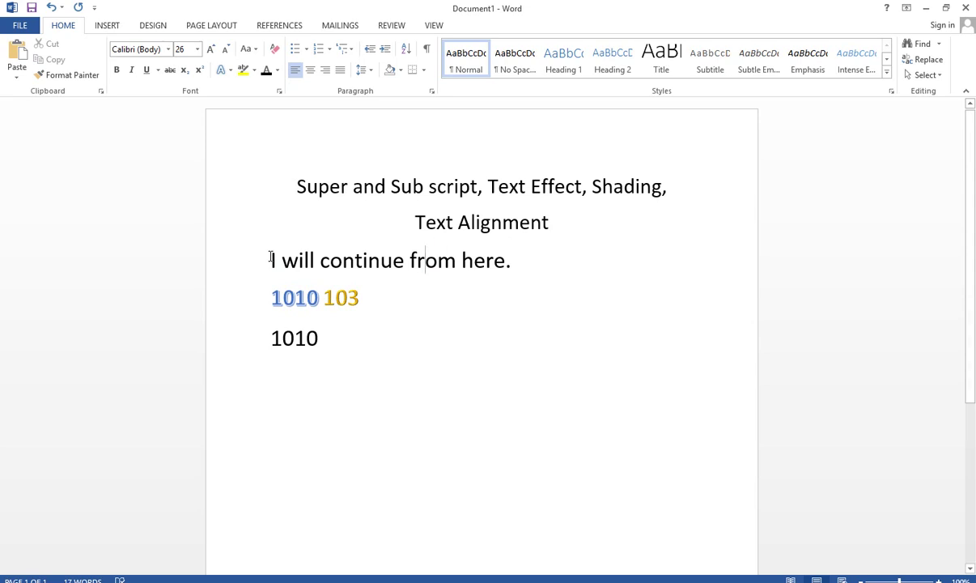
Number the sentence and the two number lines with the plain 1 2 3 format, then change it to 1. 2. 3.
{"action": "left_click_drag", "start_coordinate": [270, 257], "coordinate": [351, 333]}
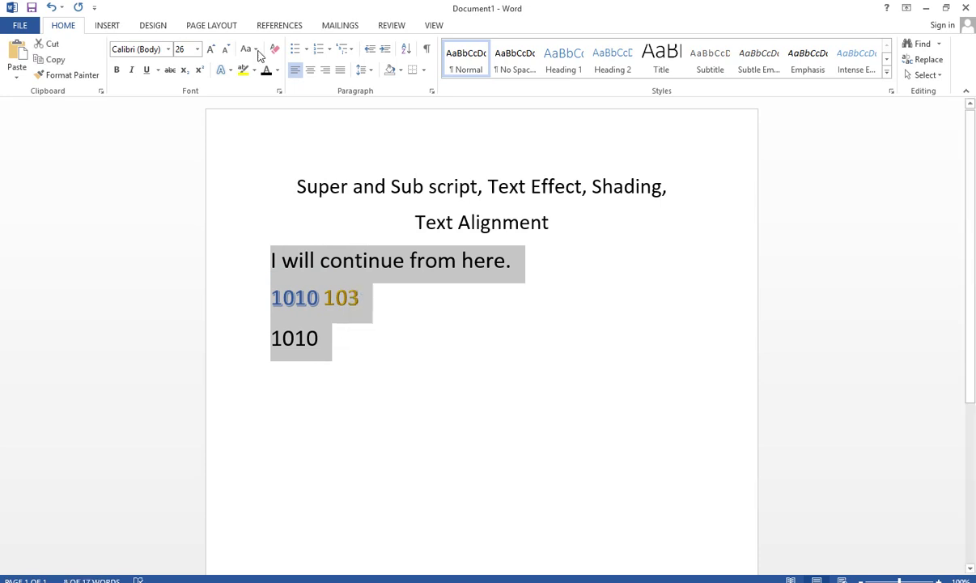
{"action": "left_click", "coordinate": [329, 50]}
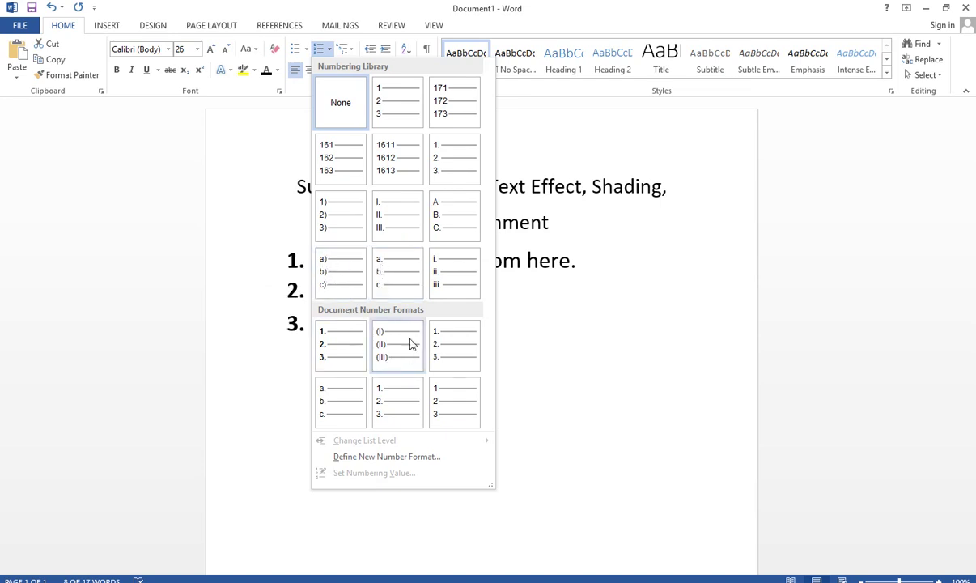
{"action": "left_click", "coordinate": [387, 105]}
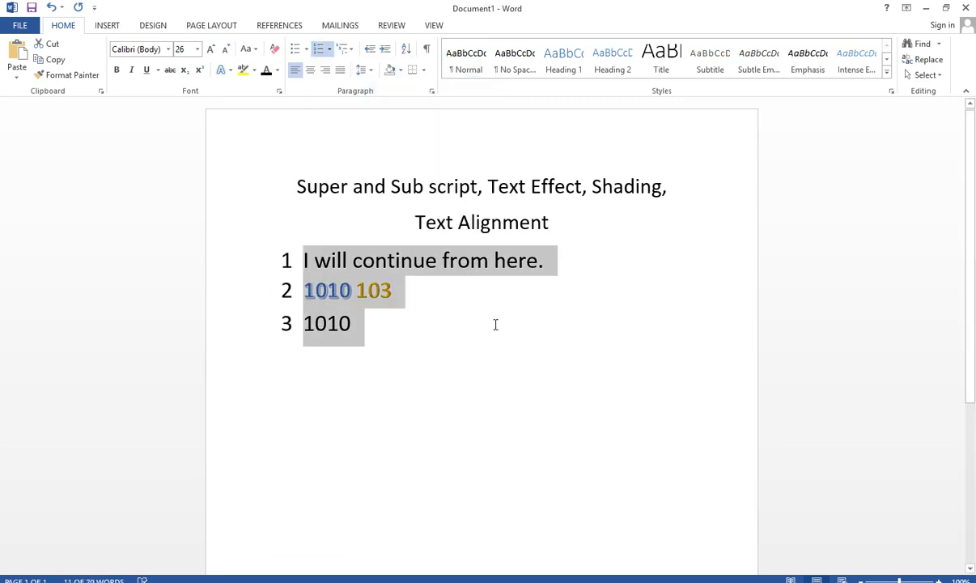
{"action": "left_click", "coordinate": [328, 51]}
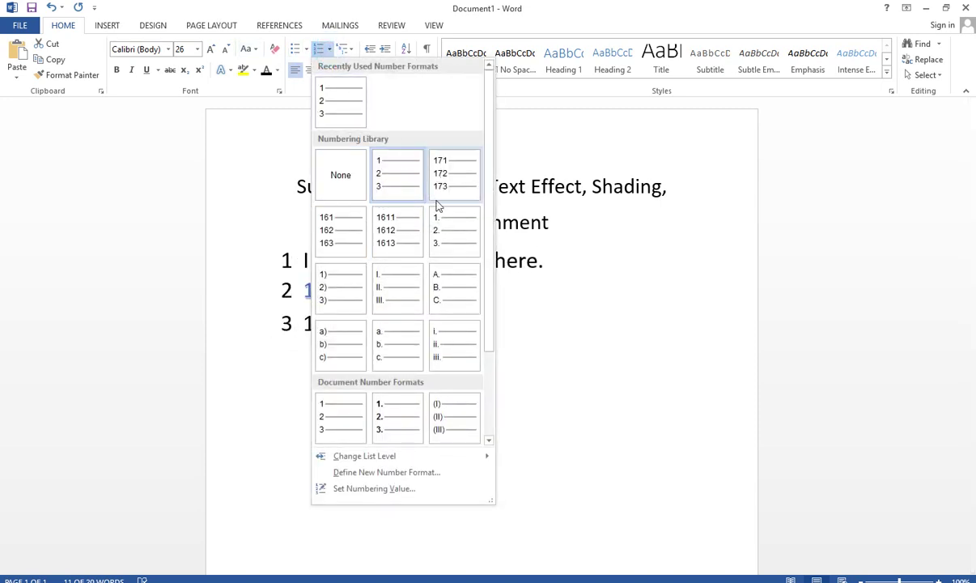
{"action": "left_click", "coordinate": [450, 238]}
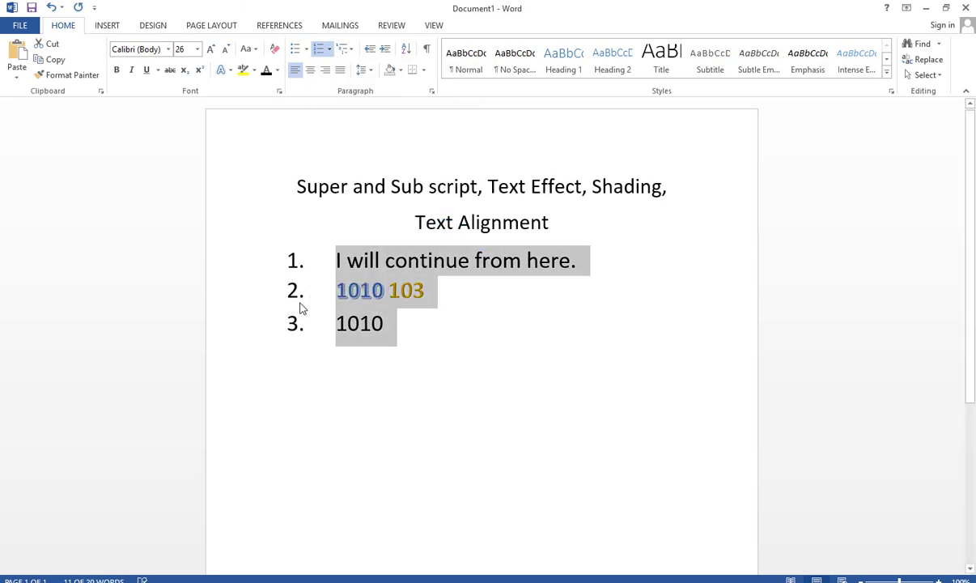
Change the numbering of the three lines to the 1) 2) 3) format, then to A. B. C.
{"action": "left_click", "coordinate": [328, 50]}
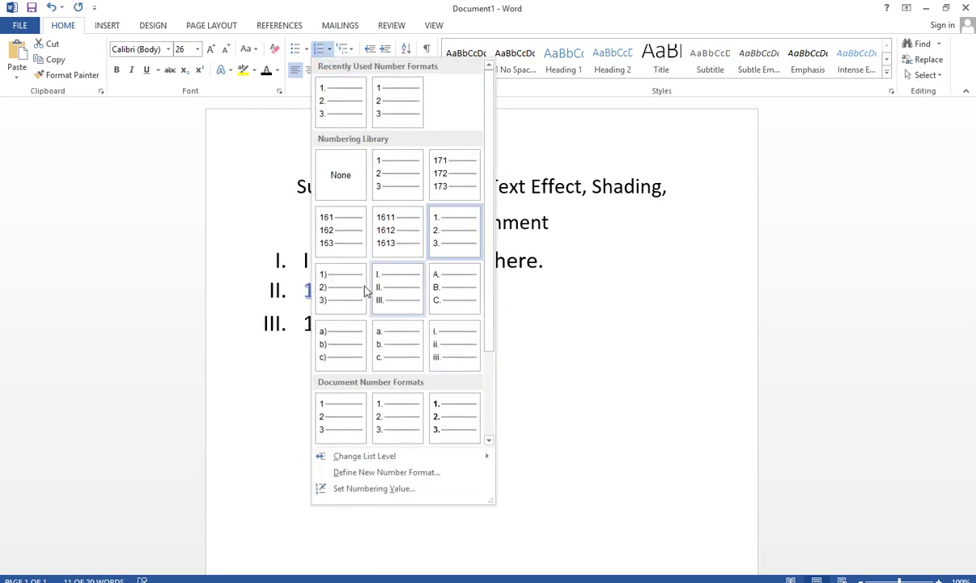
{"action": "left_click", "coordinate": [333, 293]}
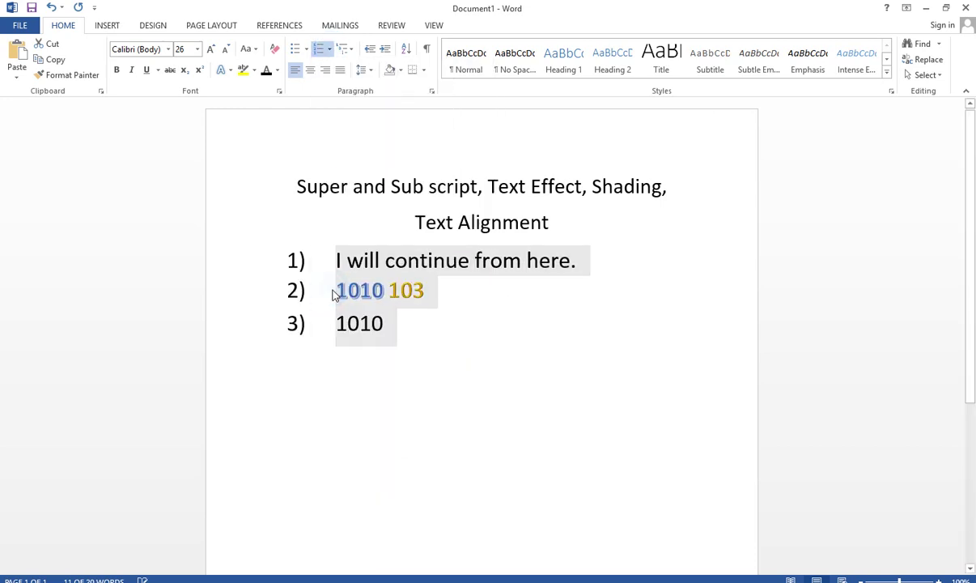
{"action": "left_click", "coordinate": [329, 50]}
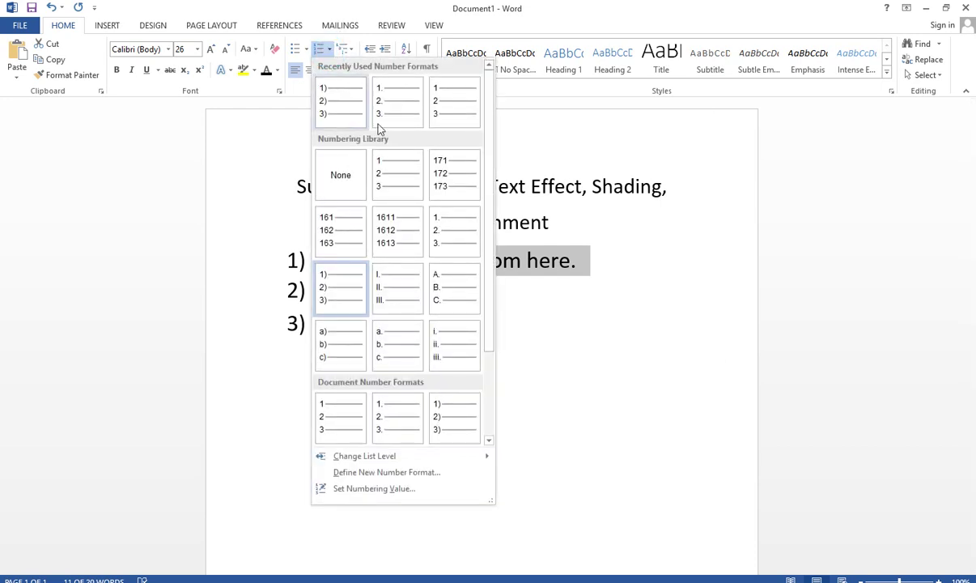
{"action": "left_click", "coordinate": [452, 292]}
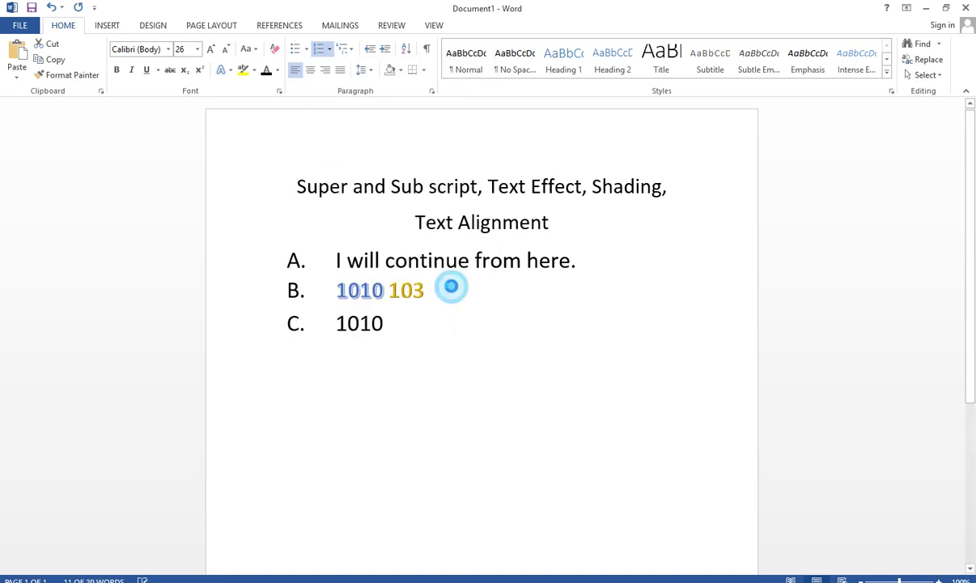
Change the three lines' numbering to the lowercase a. b. c. format, then to plain 1 2 3 without punctuation.
{"action": "left_click", "coordinate": [330, 50]}
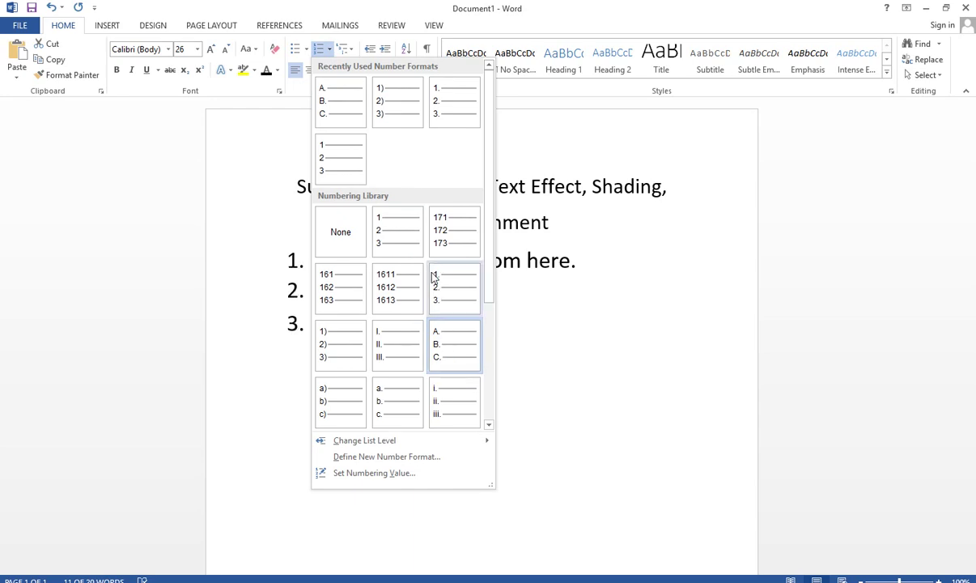
{"action": "left_click", "coordinate": [387, 404]}
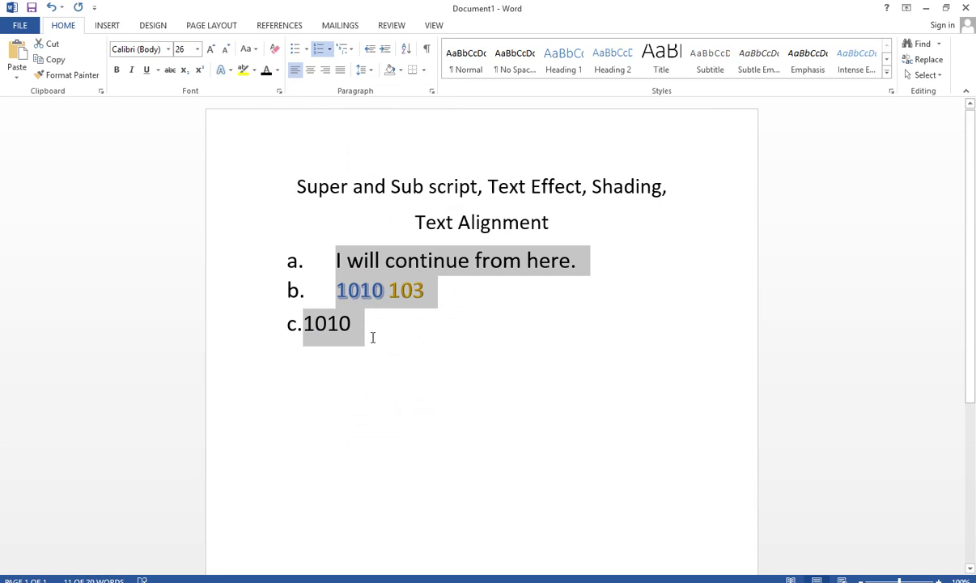
{"action": "left_click", "coordinate": [330, 50]}
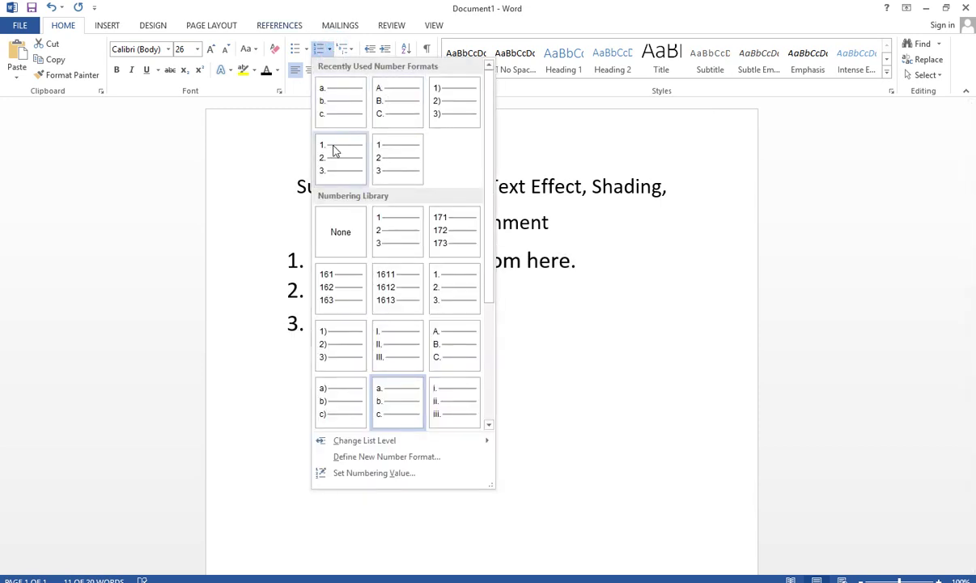
{"action": "left_click", "coordinate": [399, 154]}
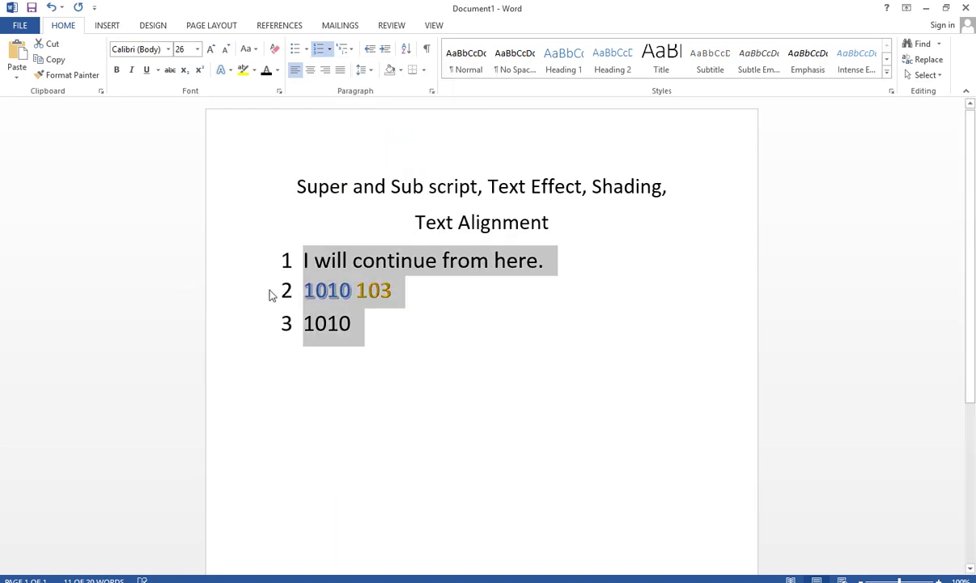
Remove the numbering from the sentence and the two number lines, and deselect the text.
{"action": "left_click", "coordinate": [328, 51]}
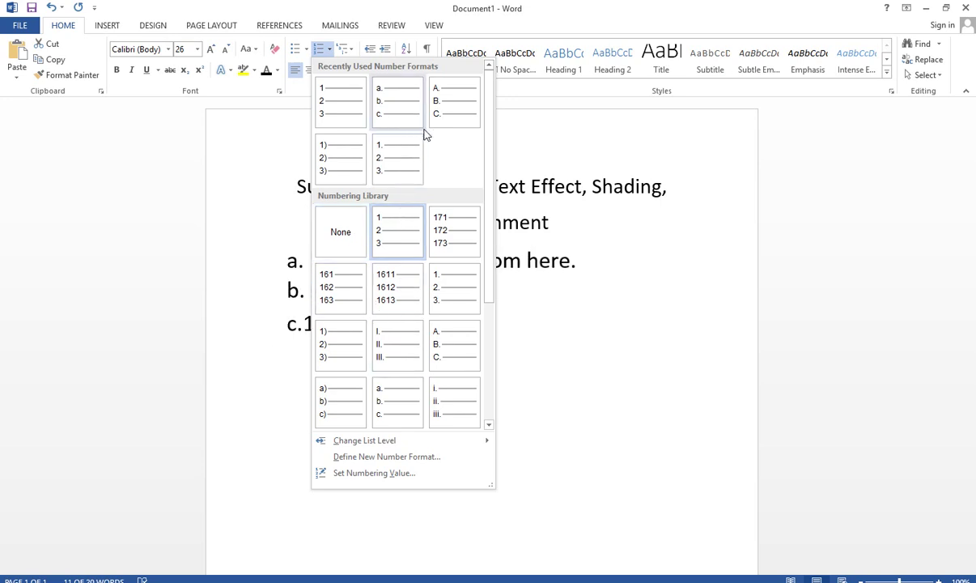
{"action": "left_click", "coordinate": [329, 232]}
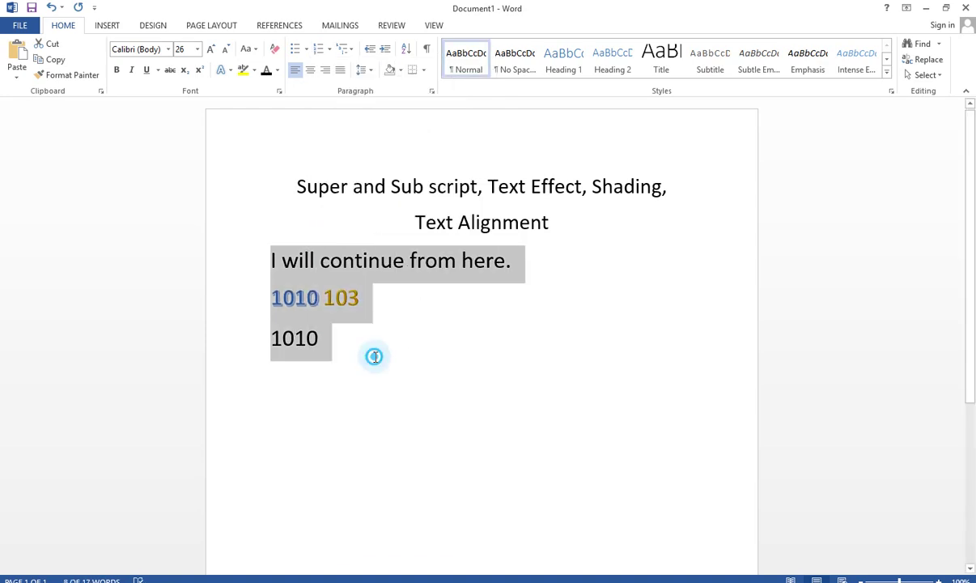
{"action": "left_click", "coordinate": [374, 357]}
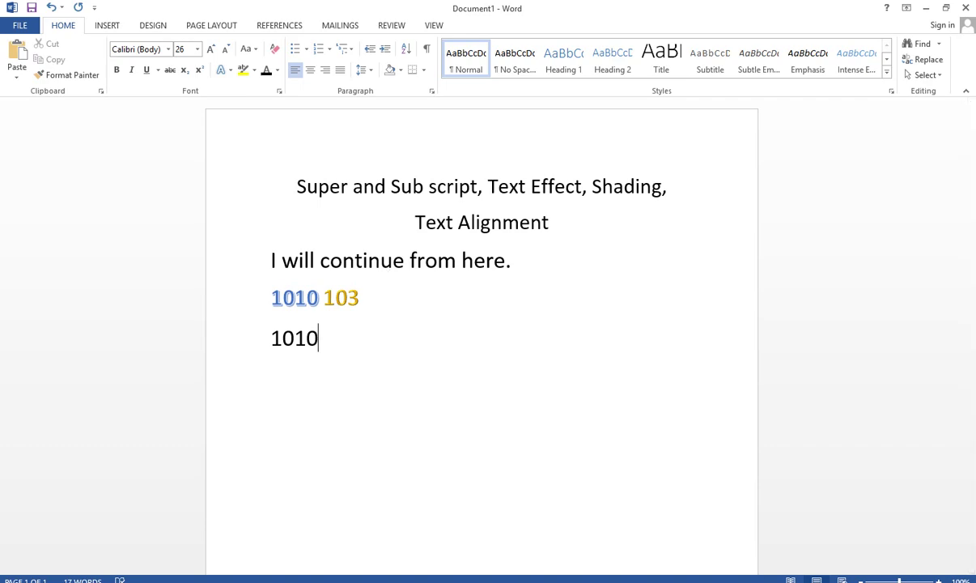
Switch to the Notepad topic list to check the topics covered, and return to the Word document.
{"action": "key", "text": "alt+Tab"}
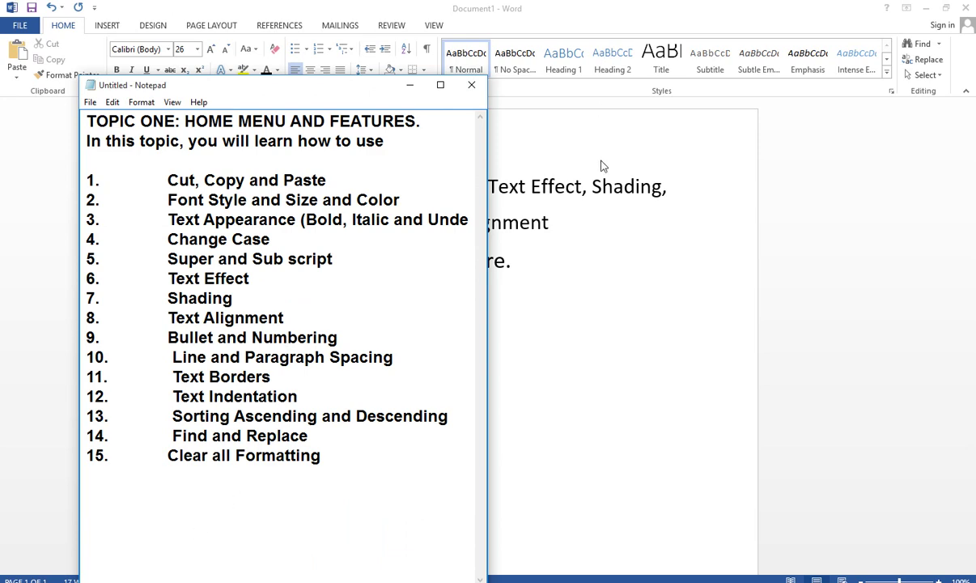
{"action": "key", "text": "alt+Tab"}
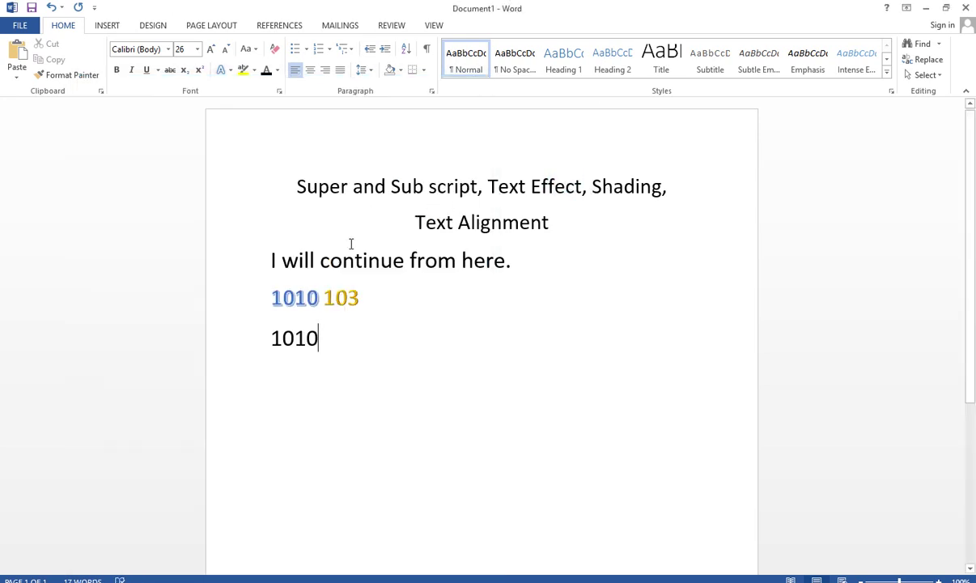